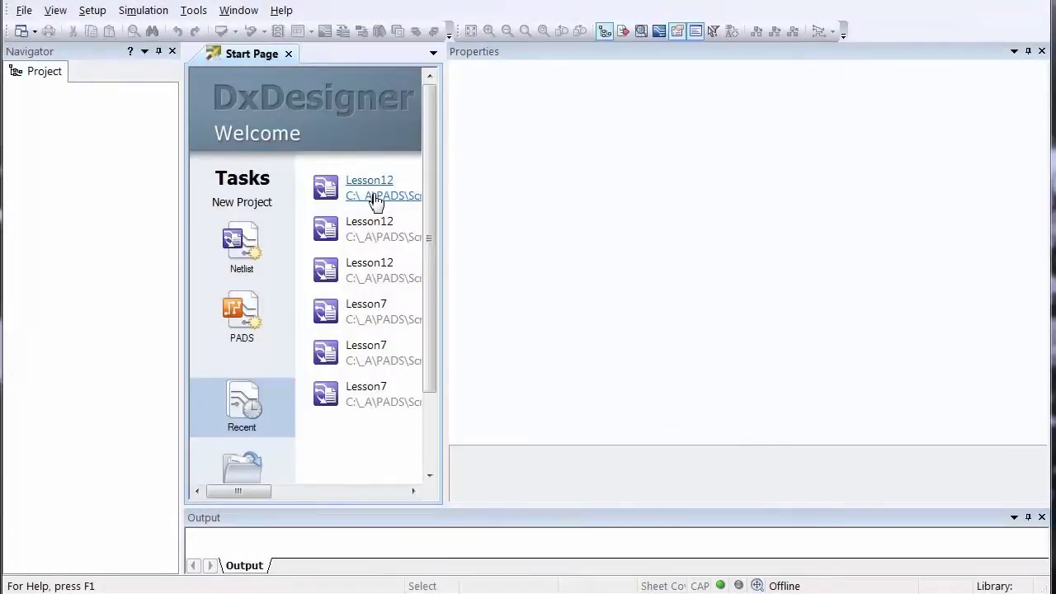
Open the Lesson12 project from the Start Page's Recent projects list
{"action": "left_click", "coordinate": [375, 201]}
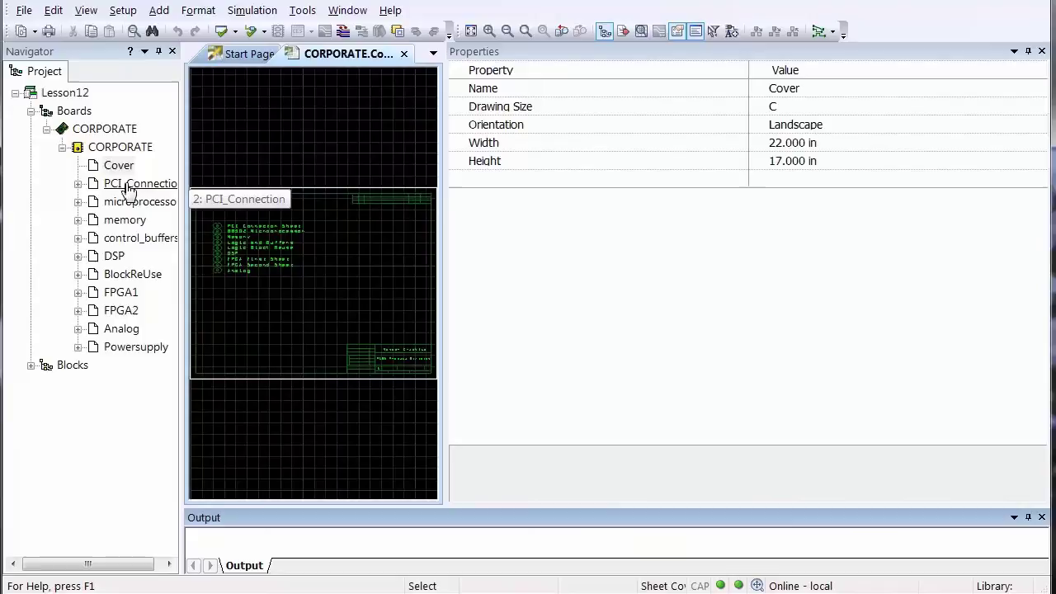
Open the PCI_Connection sheet and expand its Nets list in the Navigator
{"action": "double_click", "coordinate": [126, 190]}
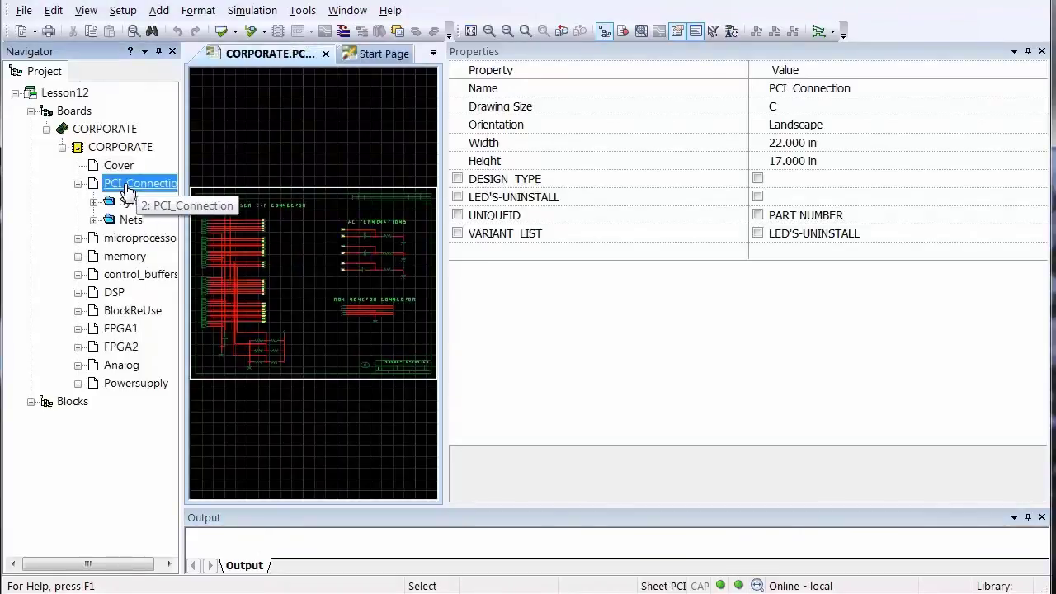
{"action": "left_click", "coordinate": [94, 220]}
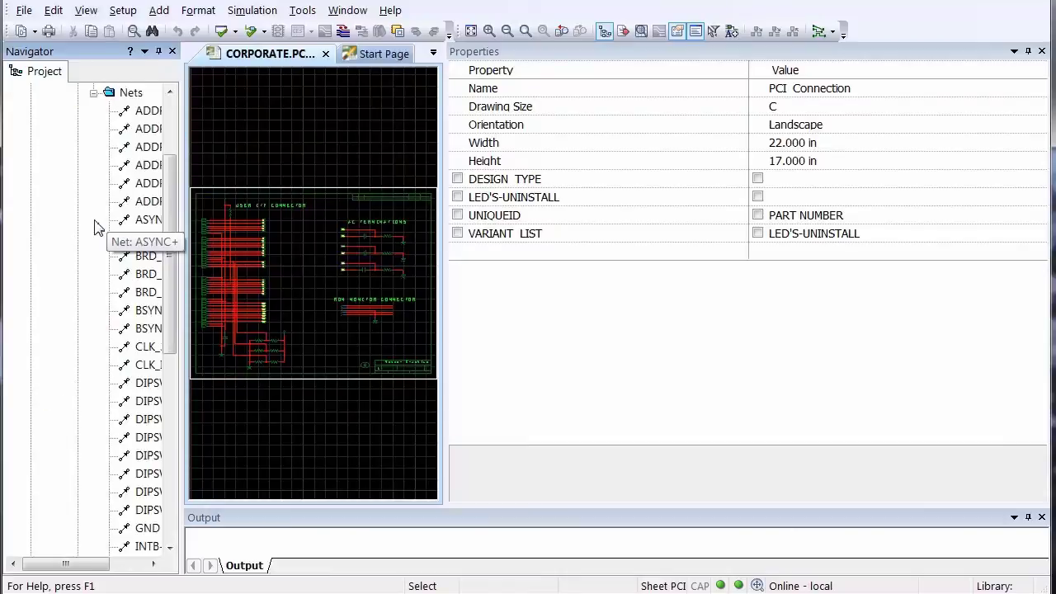
{"action": "left_click_drag", "start_coordinate": [66, 566], "coordinate": [100, 565]}
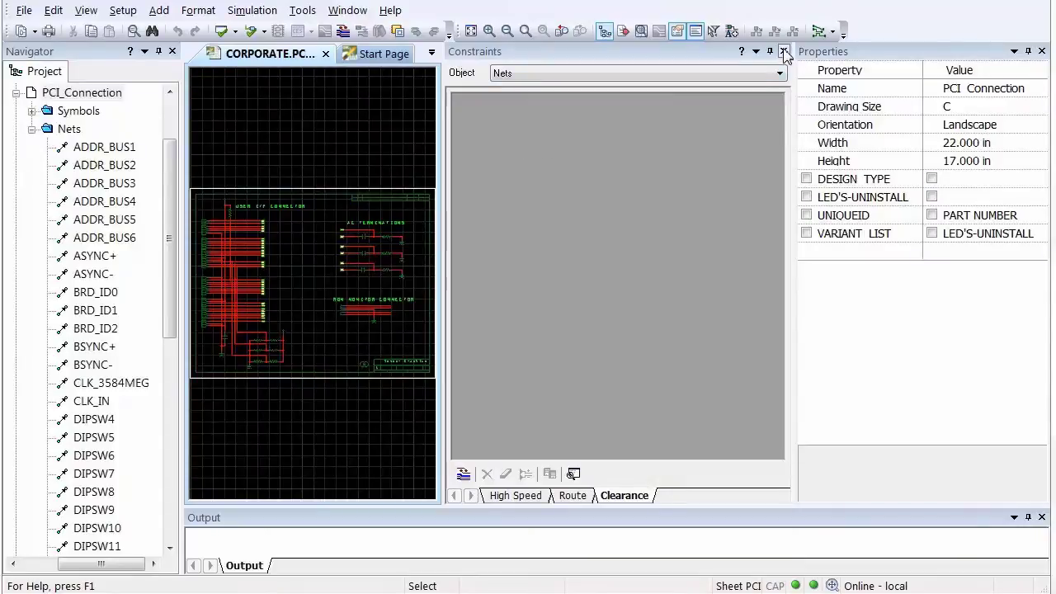
Close the Constraints panel and reopen it through View > Other Windows > Constraints
{"action": "left_click", "coordinate": [782, 51]}
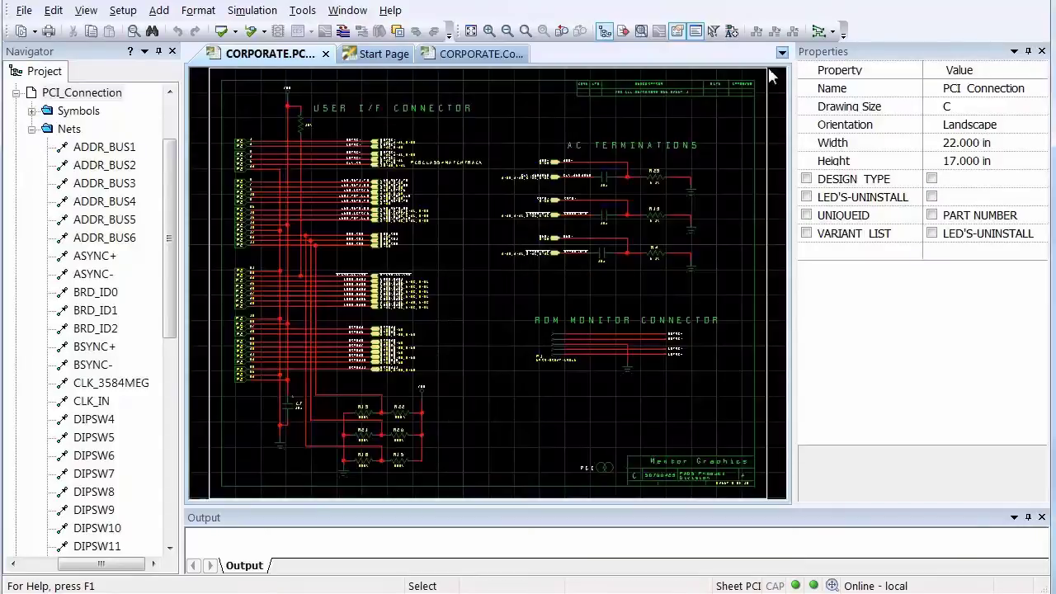
{"action": "left_click", "coordinate": [87, 11]}
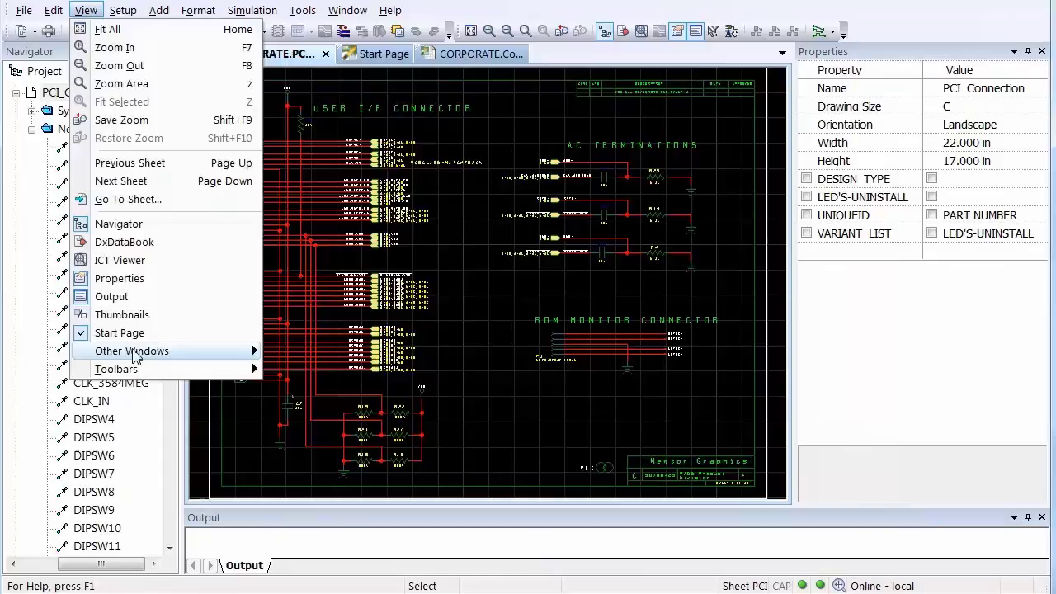
{"action": "mouse_move", "coordinate": [134, 355]}
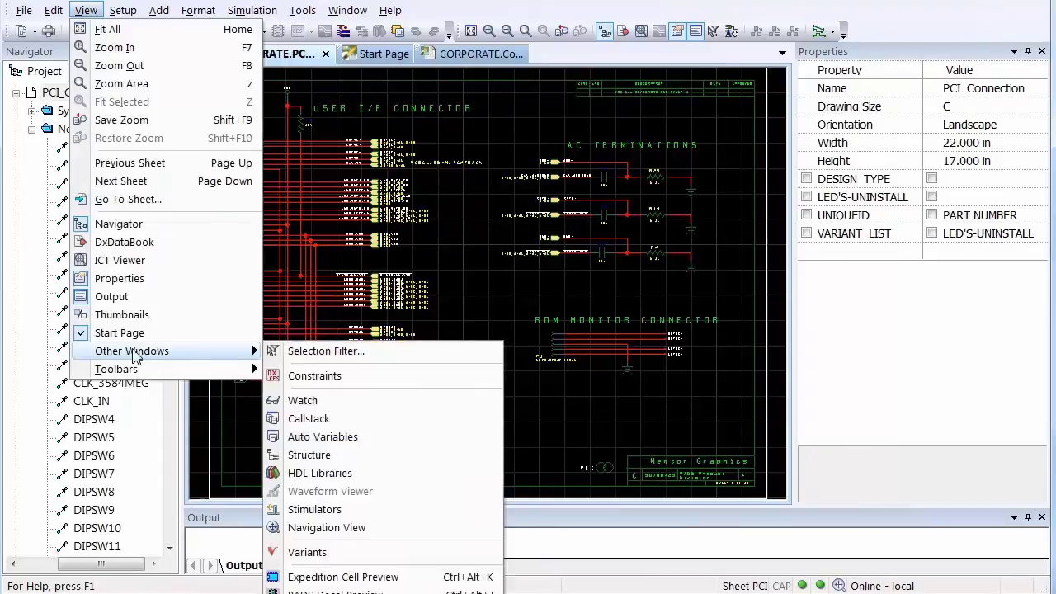
{"action": "left_click", "coordinate": [314, 376]}
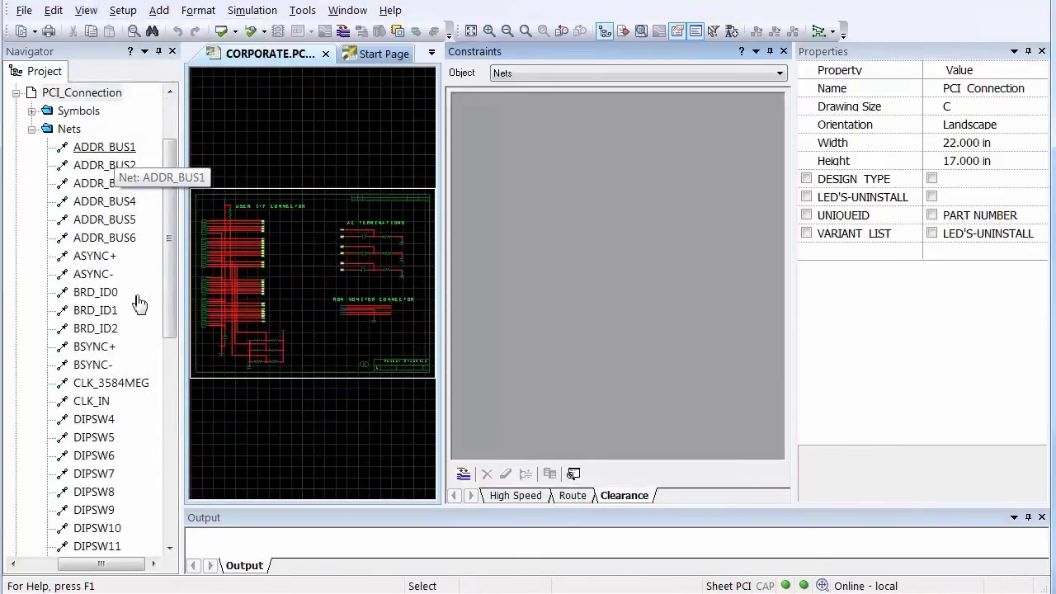
Select ADDR_BUS1 and review its High Speed, Route and Clearance constraints, ending on Clearance
{"action": "left_click", "coordinate": [104, 150]}
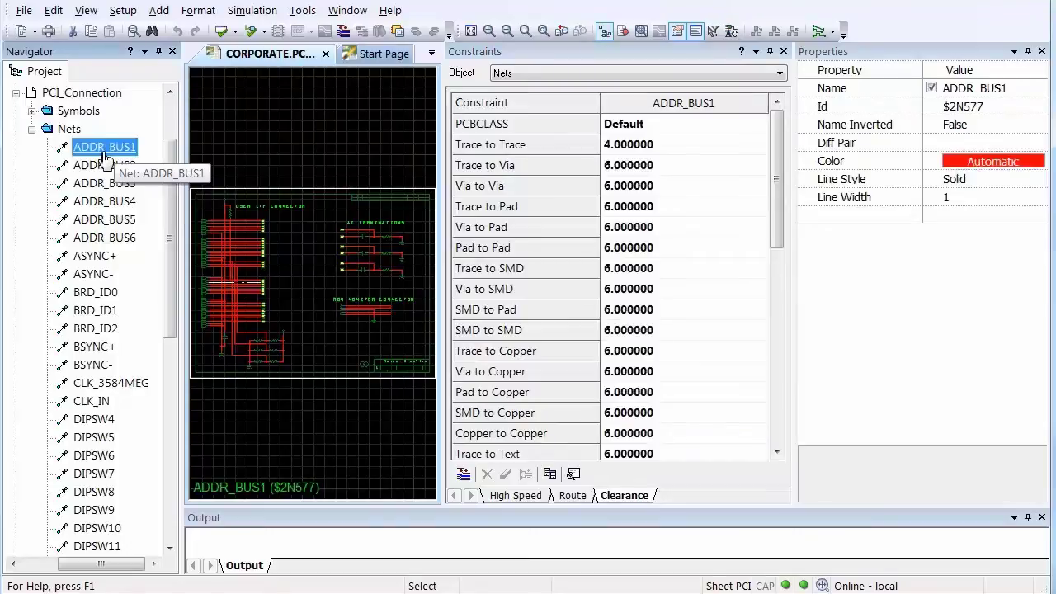
{"action": "left_click", "coordinate": [507, 498]}
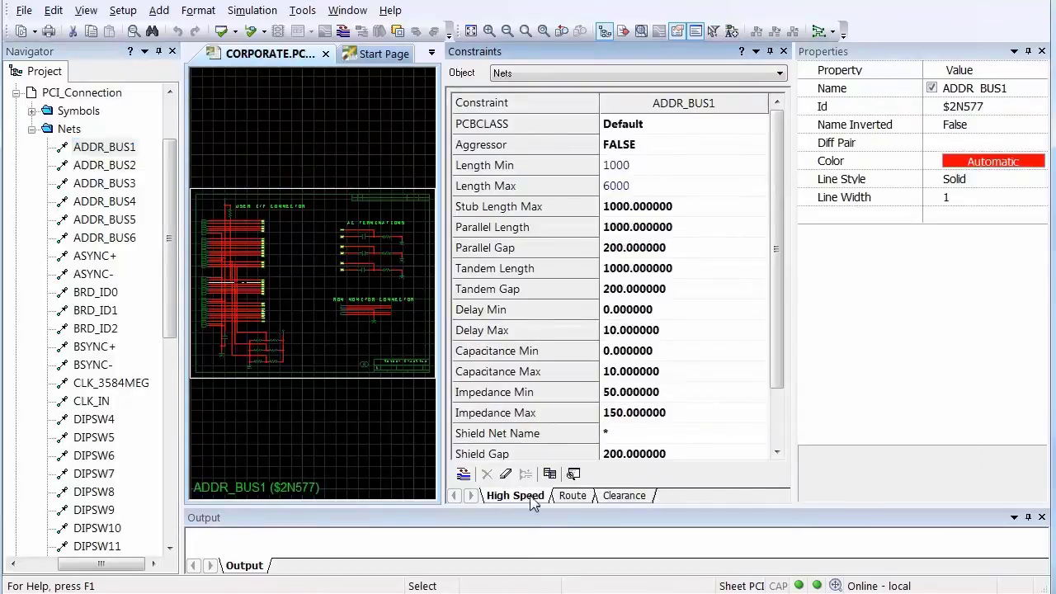
{"action": "left_click", "coordinate": [572, 499]}
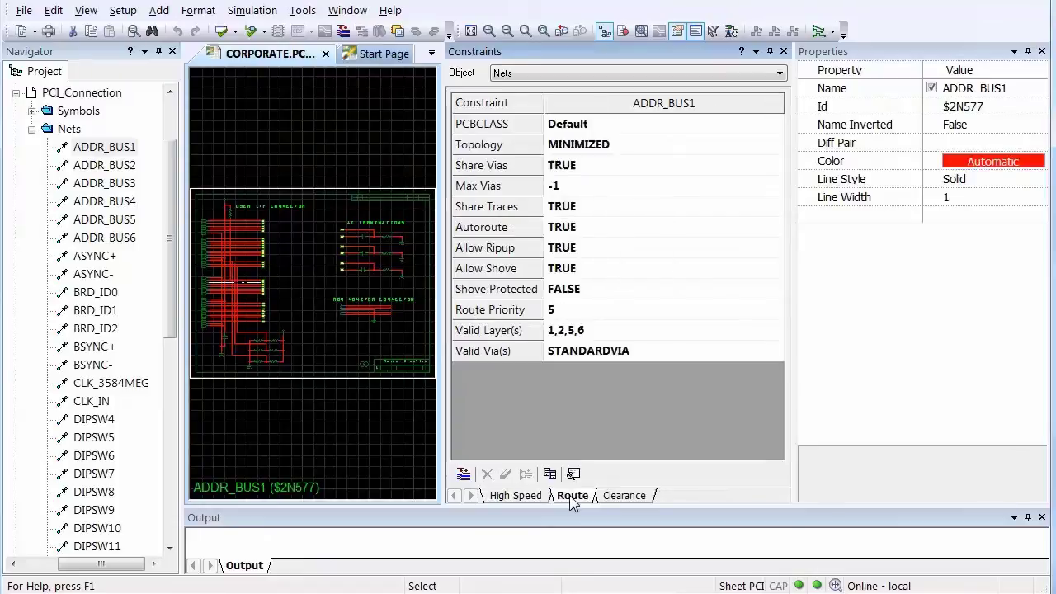
{"action": "left_click", "coordinate": [625, 500]}
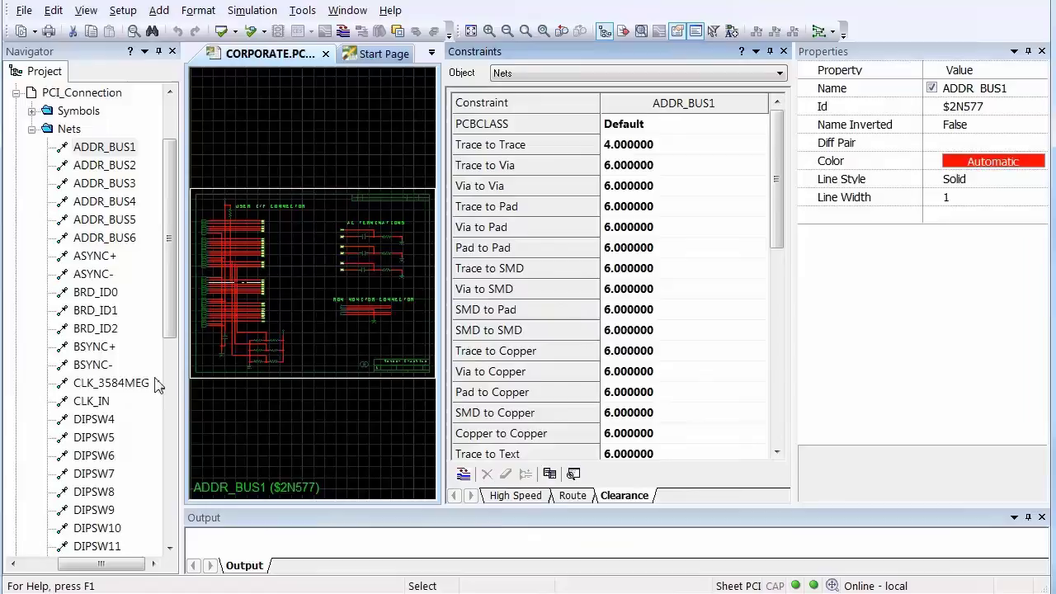
Select BSYNC+ and BSYNC- together and view their Differential Pair and High Speed constraints
{"action": "left_click", "coordinate": [95, 347]}
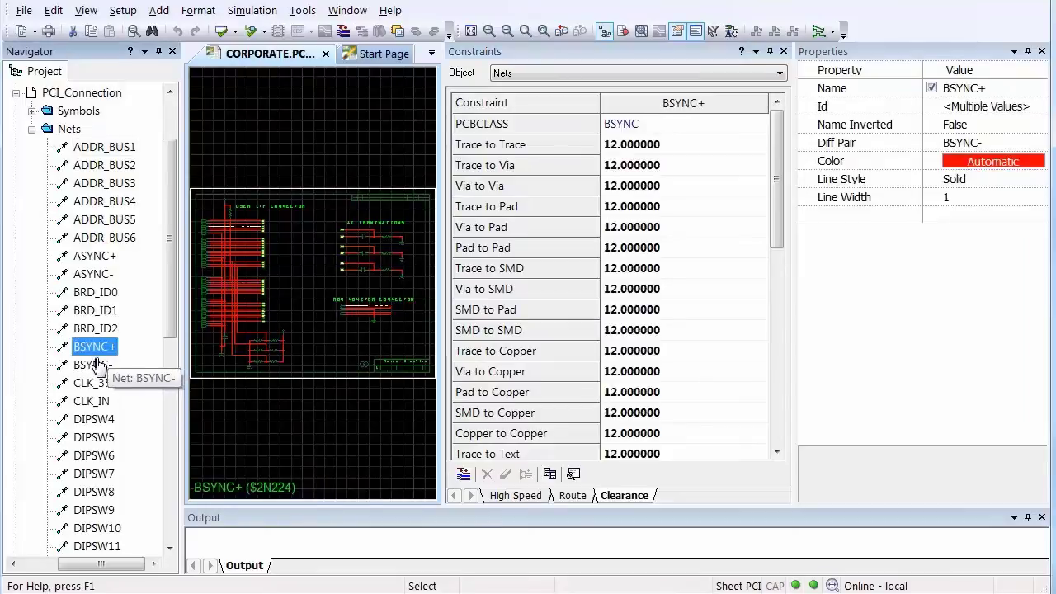
{"action": "left_click", "coordinate": [93, 364], "text": "ctrl"}
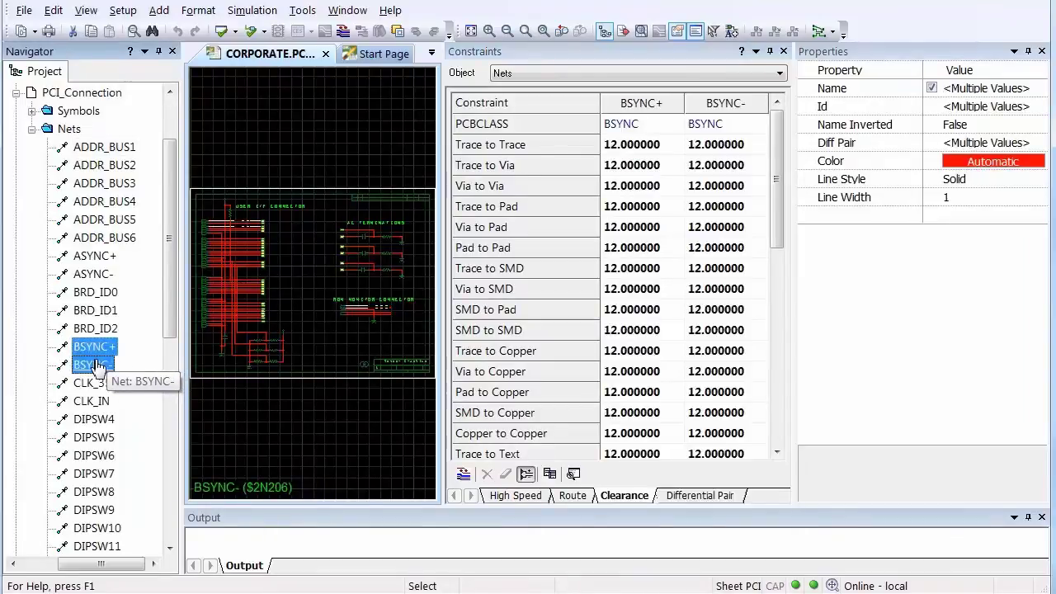
{"action": "left_click", "coordinate": [694, 498]}
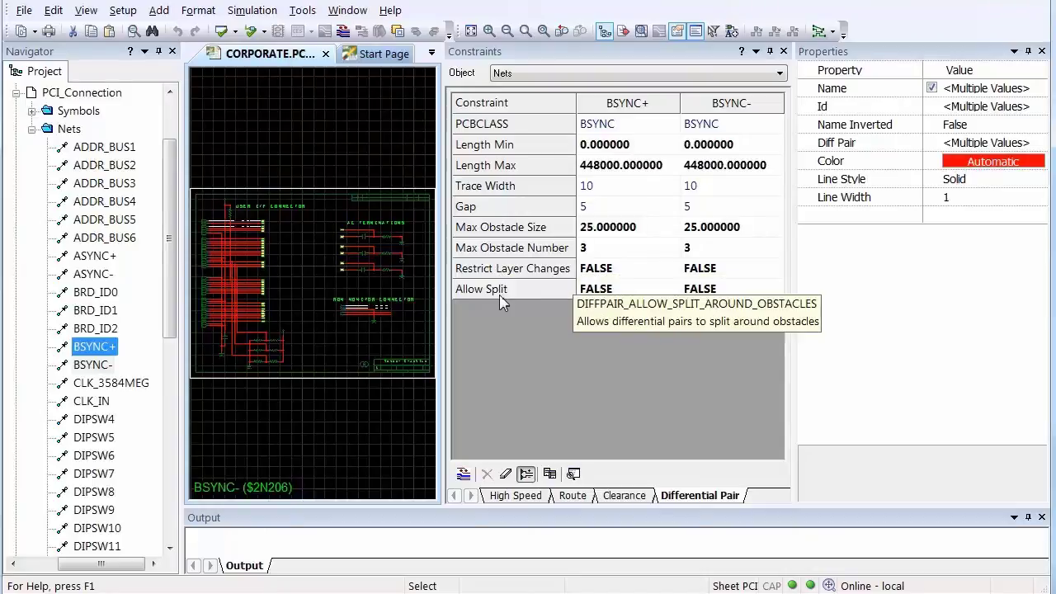
{"action": "left_click", "coordinate": [517, 495]}
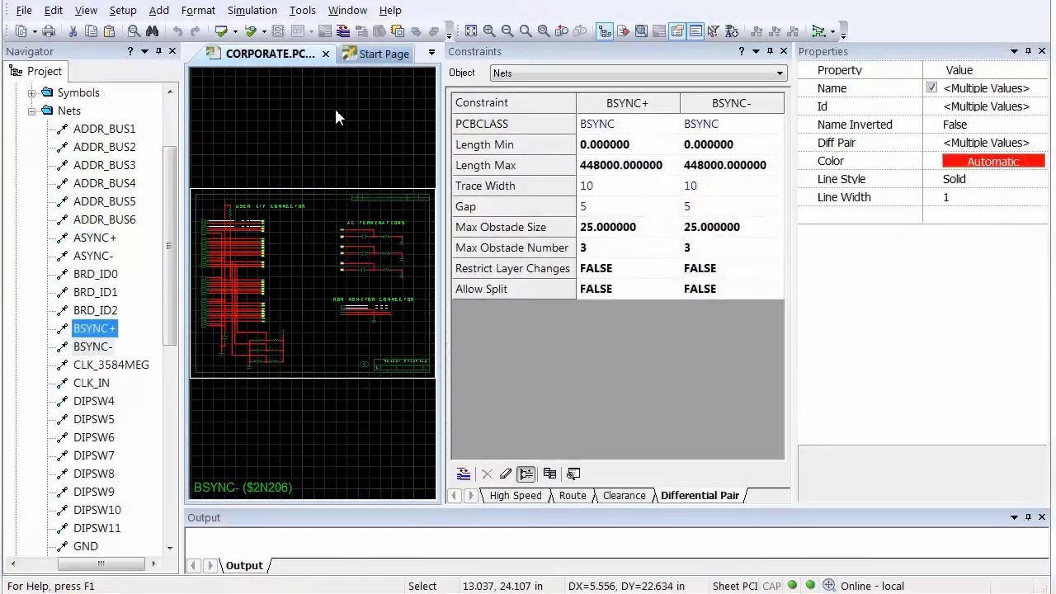
On the DSP sheet, inspect BGA part $6I1991's component constraints, then return to PCI_Connection
{"action": "left_click", "coordinate": [334, 105]}
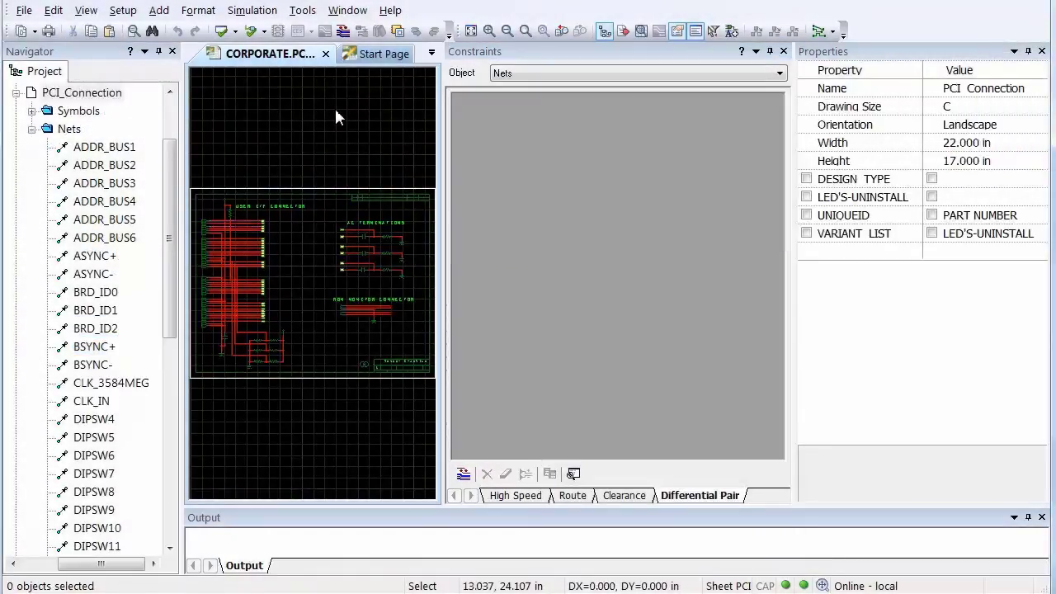
{"action": "left_click", "coordinate": [31, 129]}
{"action": "double_click", "coordinate": [107, 294]}
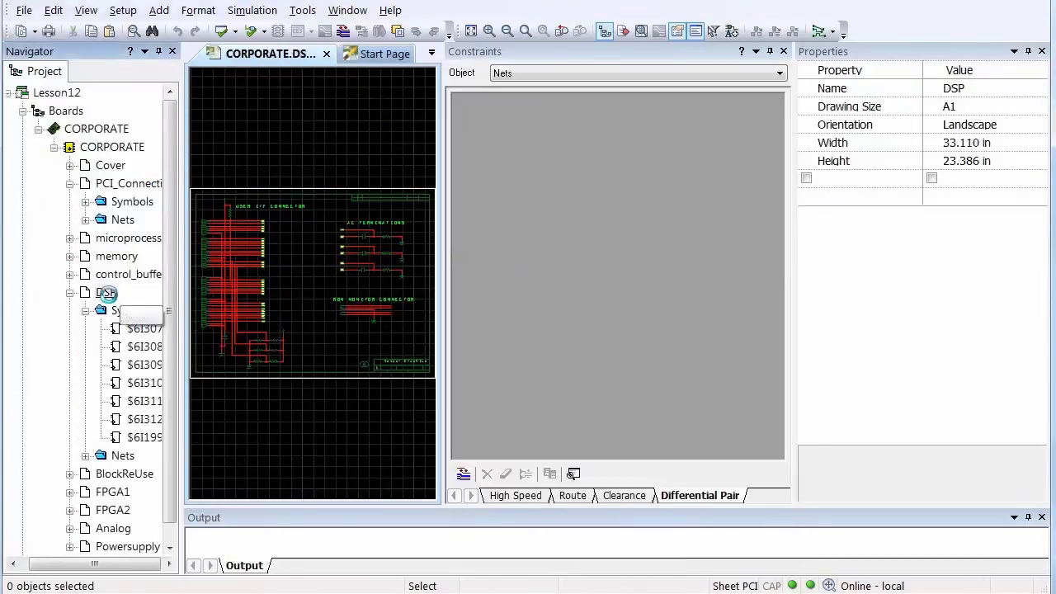
{"action": "left_click", "coordinate": [310, 273]}
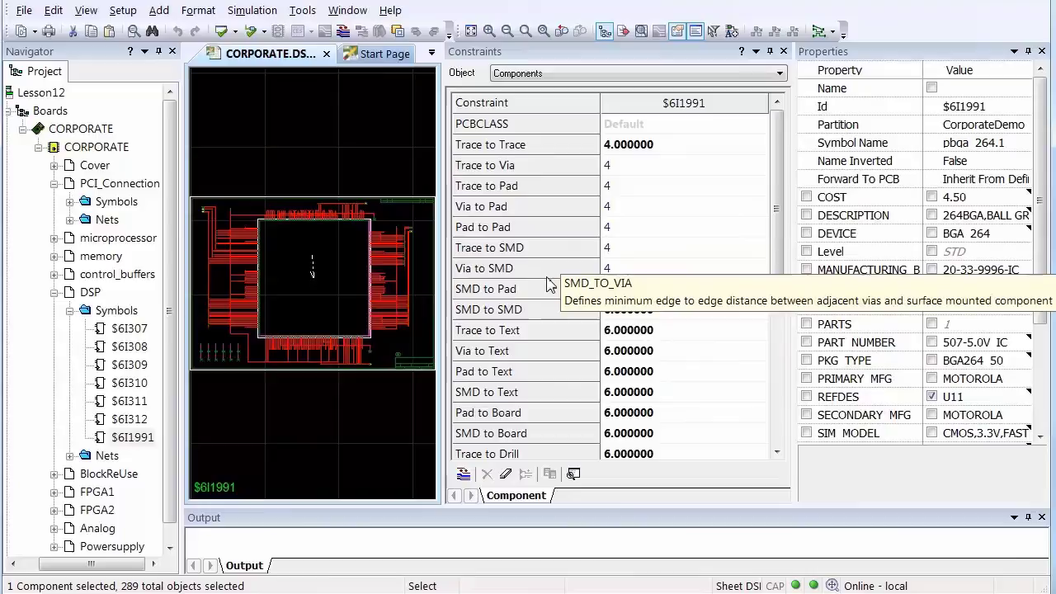
{"action": "left_click_drag", "start_coordinate": [783, 299], "coordinate": [798, 419]}
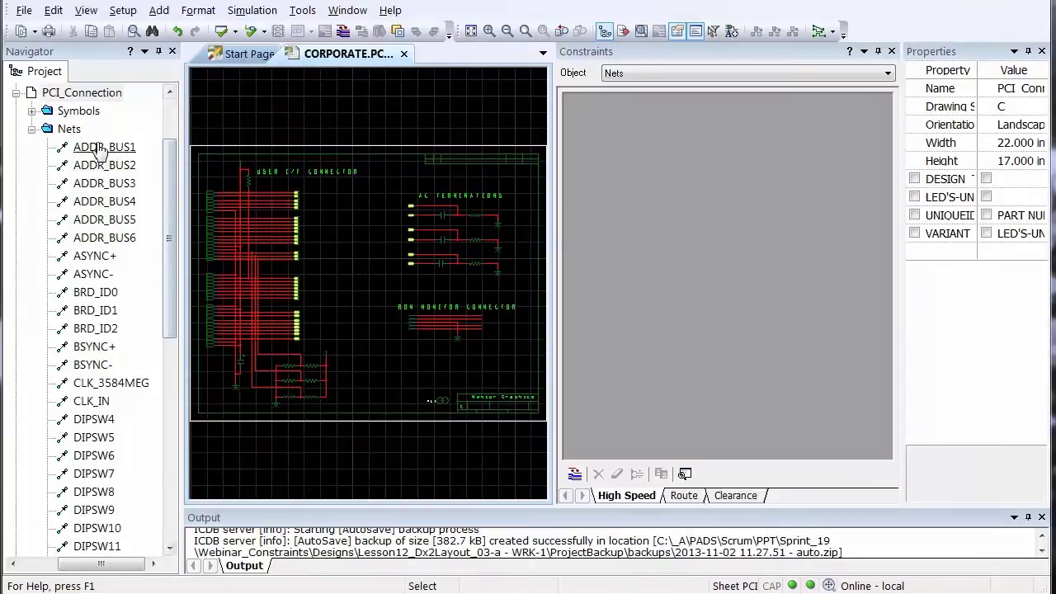
Change DIPSW4's High Speed Length Min constraint from 0.000000 to 1000
{"action": "left_click", "coordinate": [97, 149]}
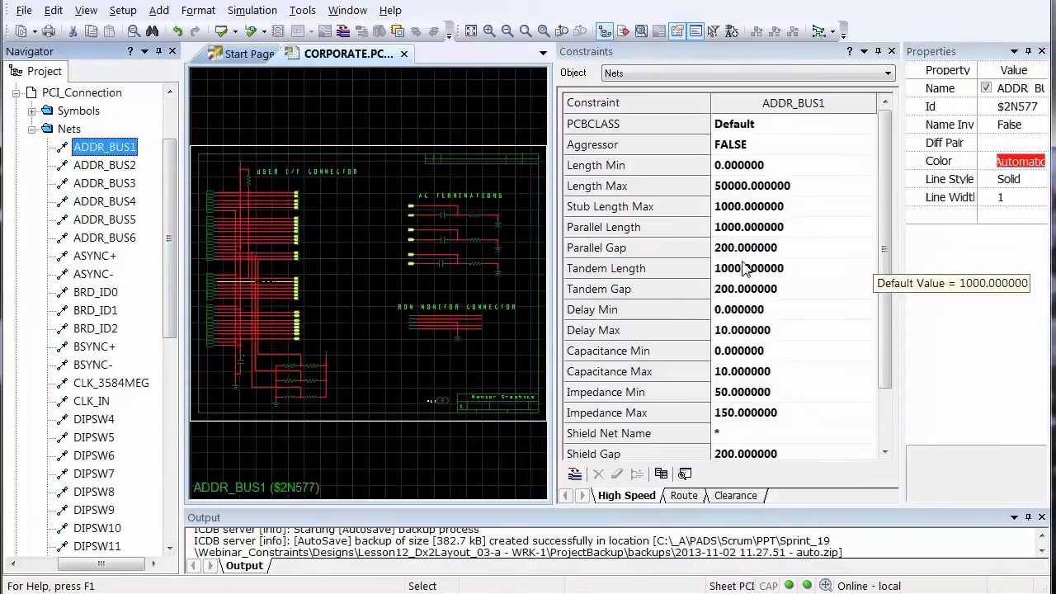
{"action": "left_click", "coordinate": [94, 420]}
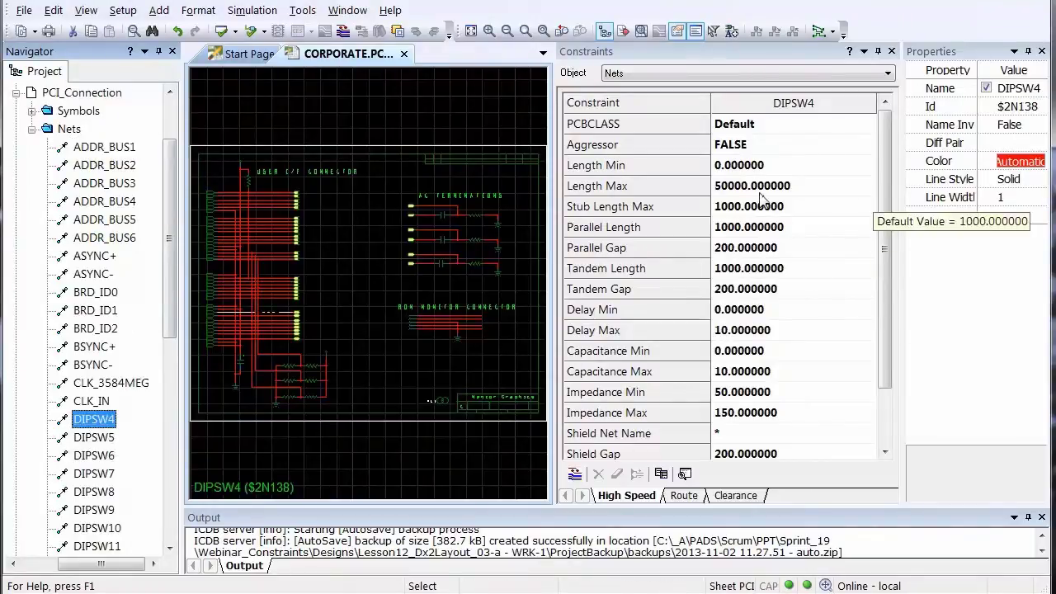
{"action": "left_click", "coordinate": [752, 165]}
{"action": "left_click", "coordinate": [753, 165]}
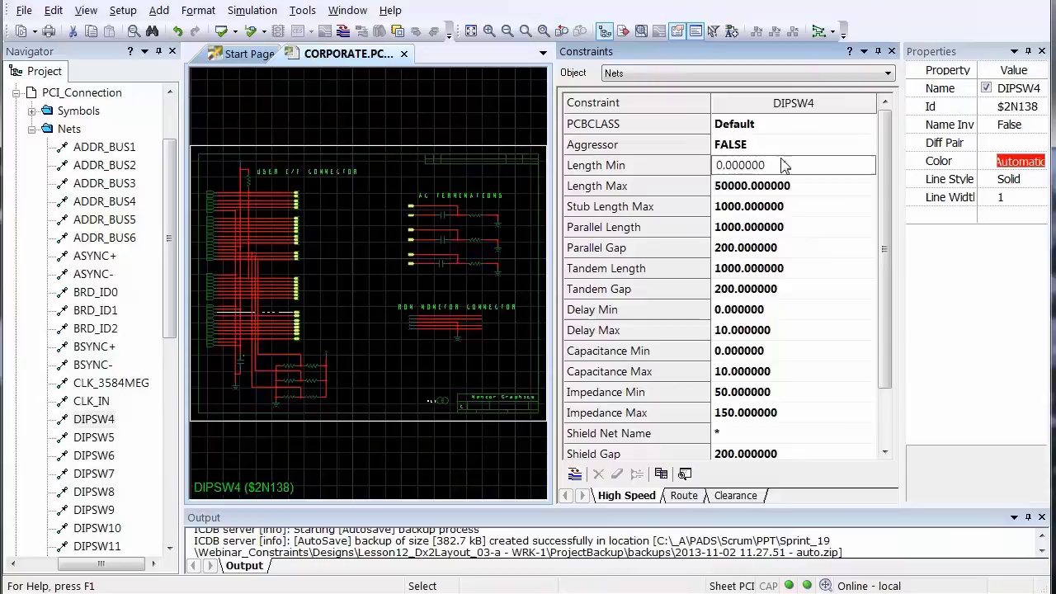
{"action": "left_click_drag", "start_coordinate": [766, 165], "coordinate": [705, 168]}
{"action": "type", "text": "1"}
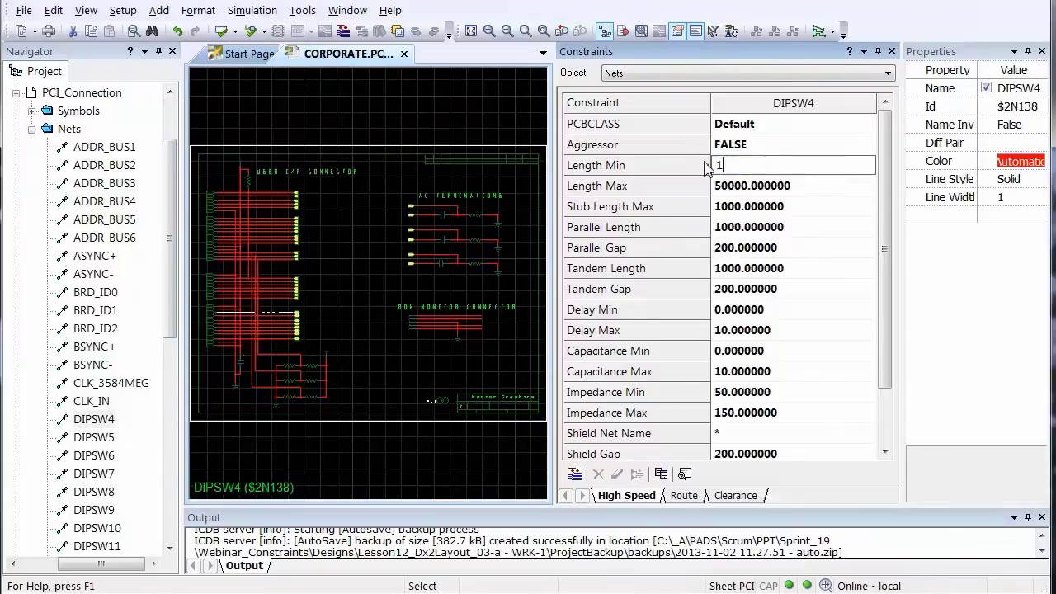
{"action": "type", "text": "000"}
{"action": "left_click", "coordinate": [795, 227]}
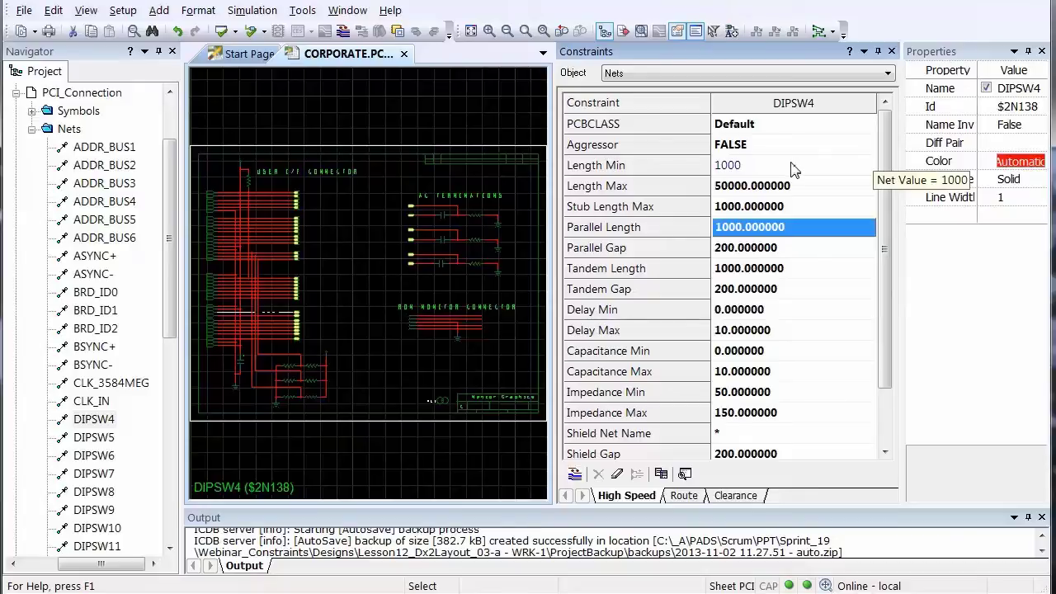
Set DIPSW4 and DIPSW5 clearances from Trace to Via through SMD to Copper to 5.0
{"action": "left_click", "coordinate": [93, 438], "text": "ctrl"}
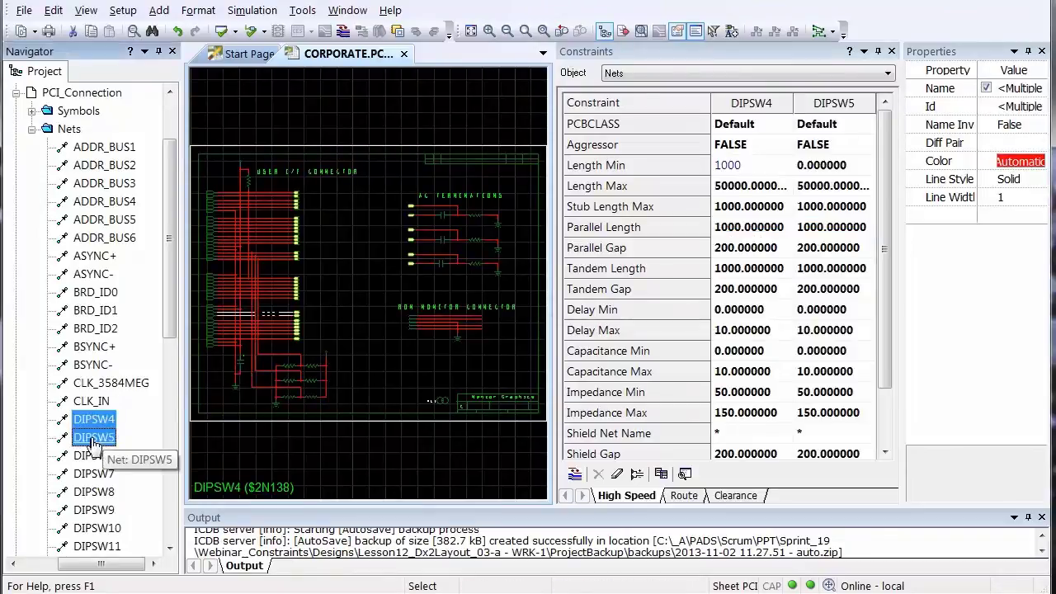
{"action": "left_click", "coordinate": [732, 496]}
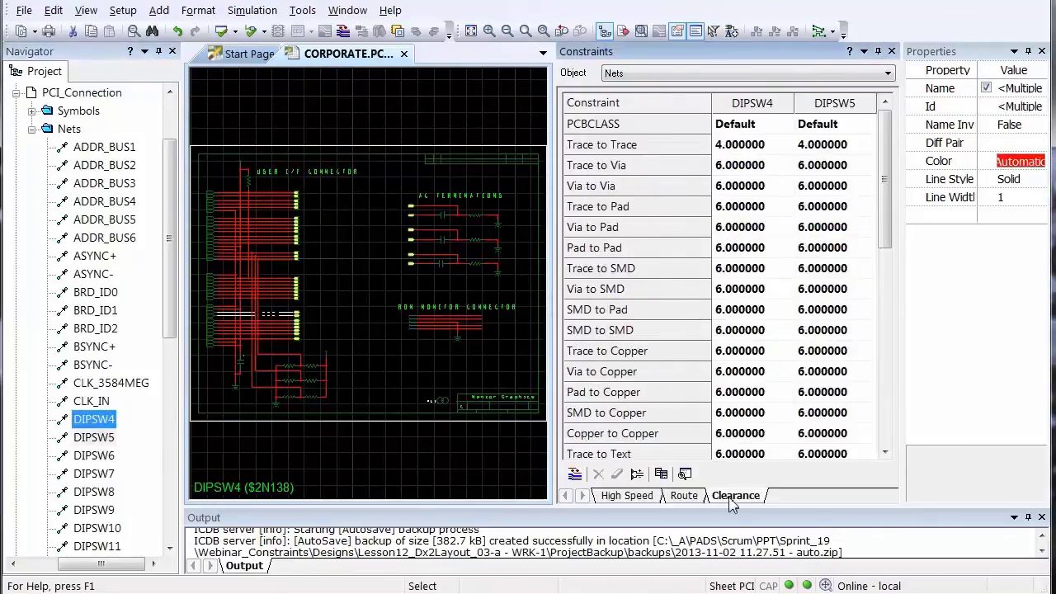
{"action": "left_click", "coordinate": [763, 166]}
{"action": "left_click", "coordinate": [824, 412], "text": "shift"}
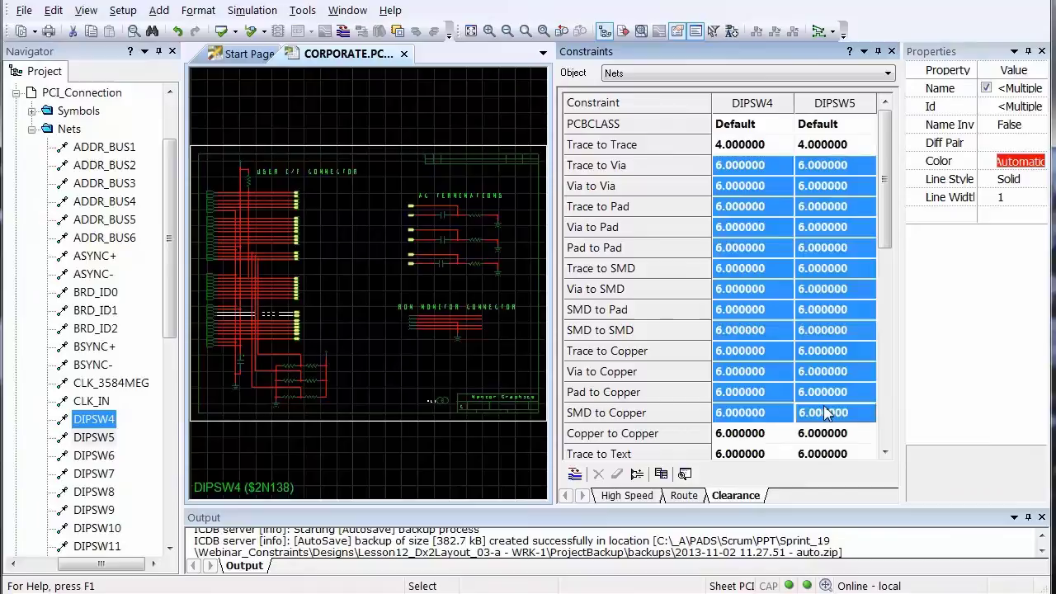
{"action": "left_click", "coordinate": [827, 412]}
{"action": "type", "text": "5"}
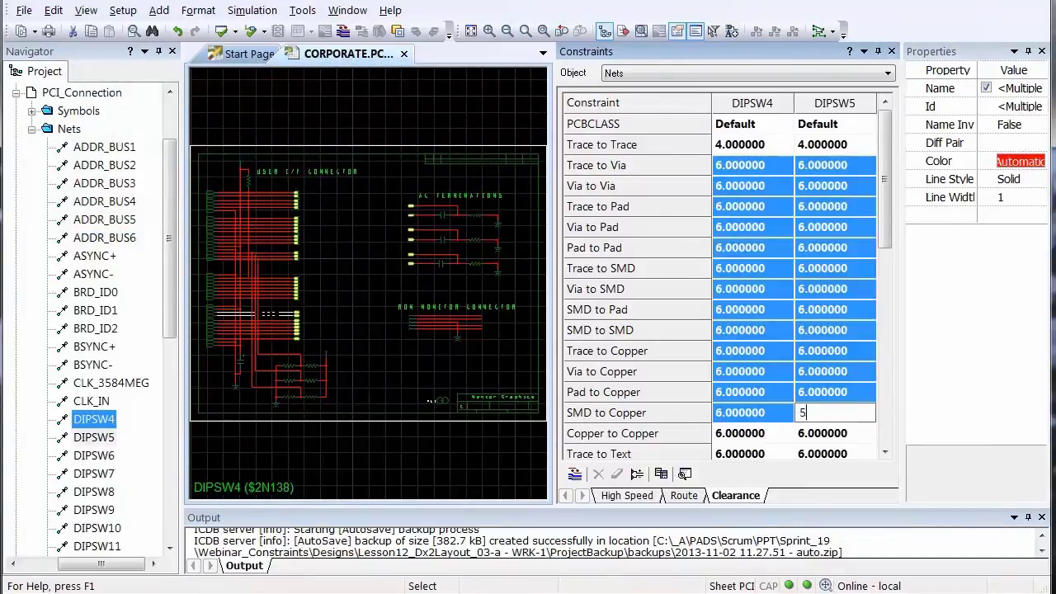
{"action": "type", "text": ".0"}
{"action": "left_click", "coordinate": [752, 434]}
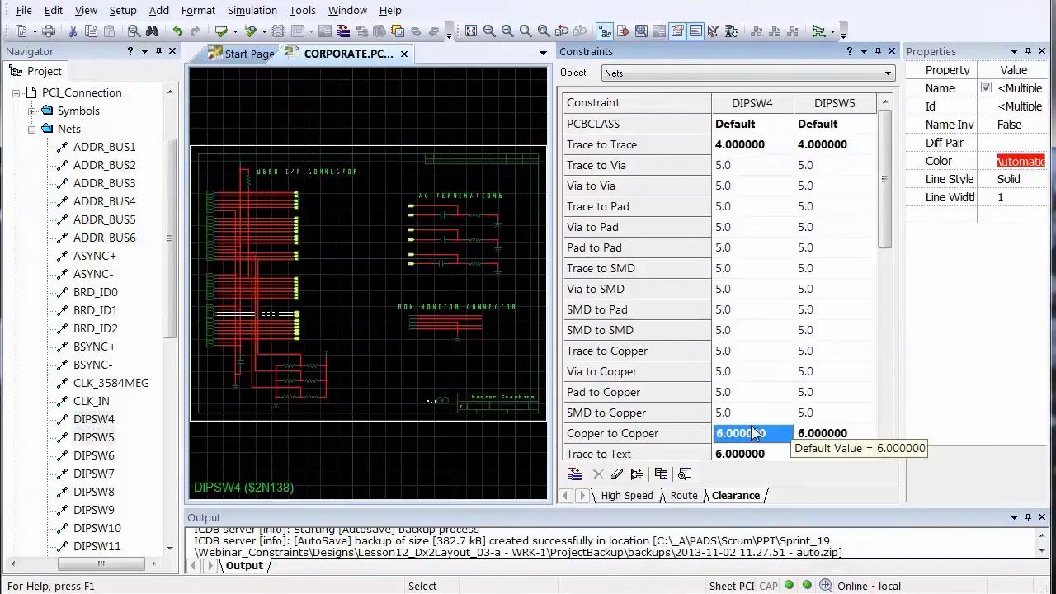
Set ADDR_BUS1's Trace to Trace clearance to 5
{"action": "left_click", "coordinate": [96, 292]}
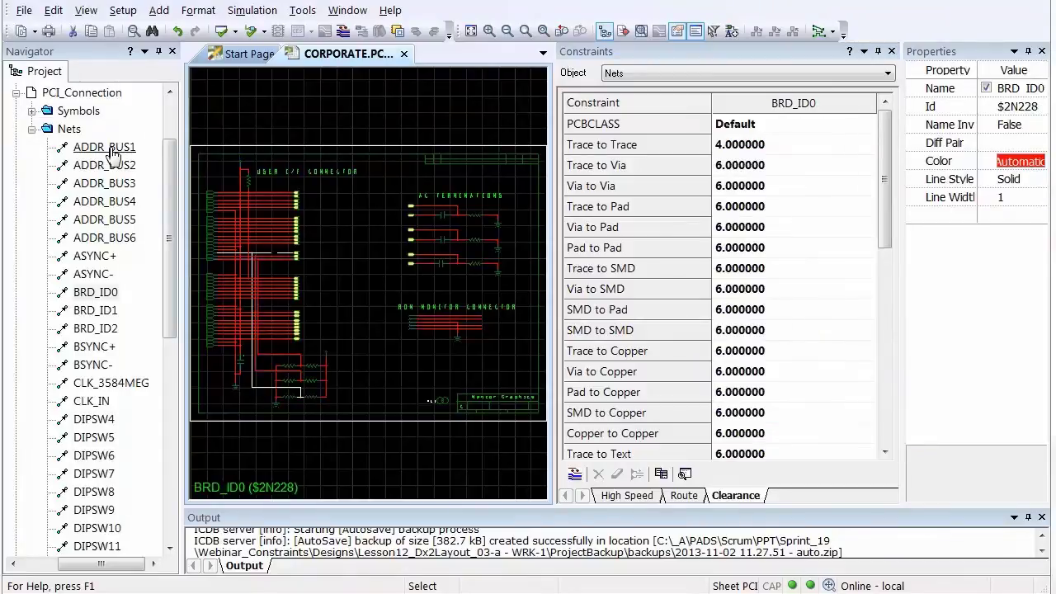
{"action": "left_click", "coordinate": [104, 146]}
{"action": "left_click", "coordinate": [779, 146]}
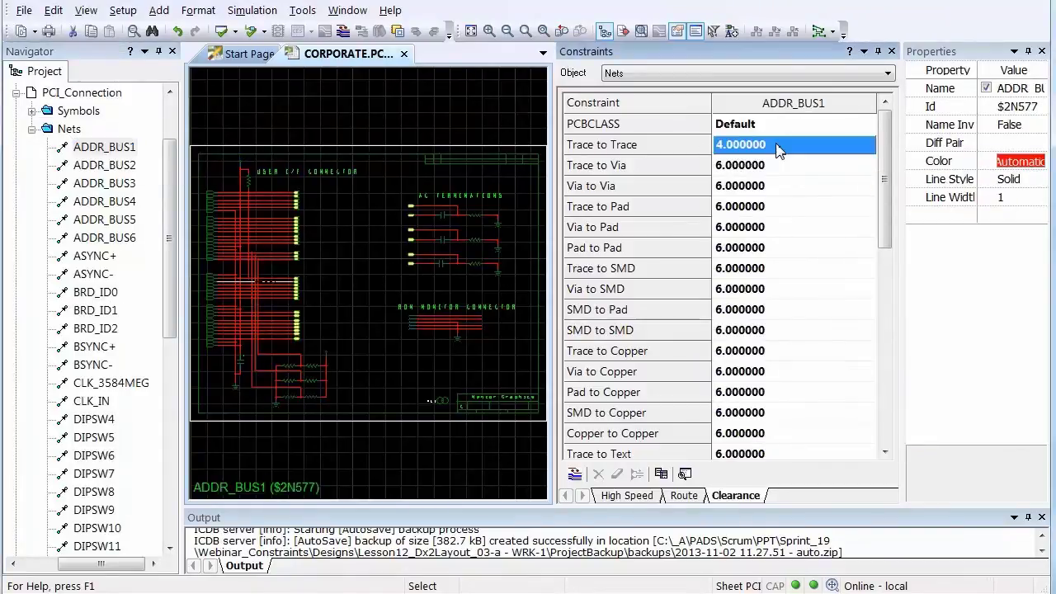
{"action": "type", "text": "5"}
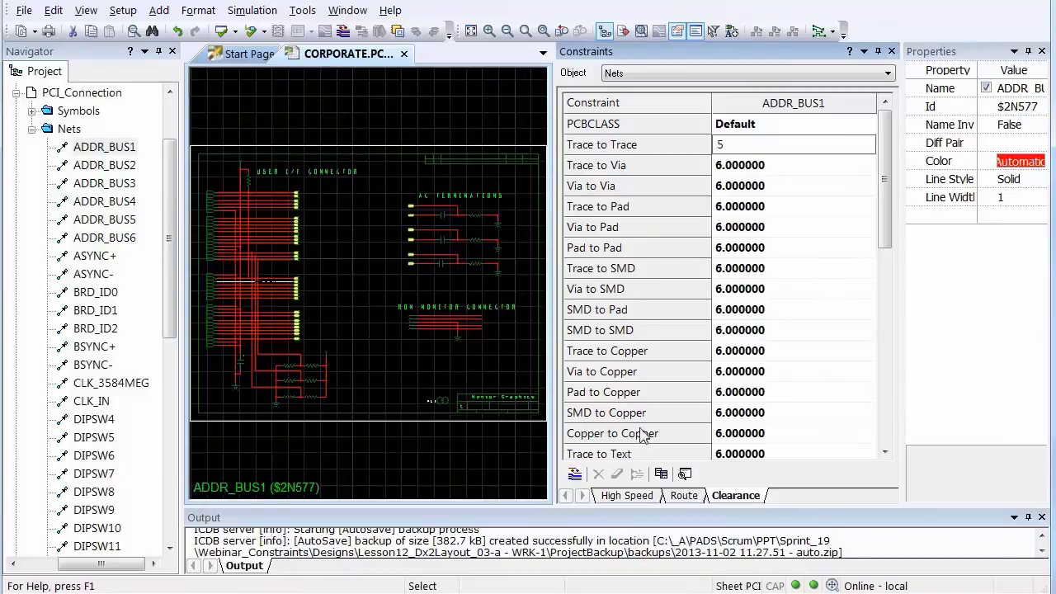
Set ADDR_BUS1's Length Min to 1000 and Length Max to 2000 on the High Speed tab
{"action": "left_click", "coordinate": [640, 495]}
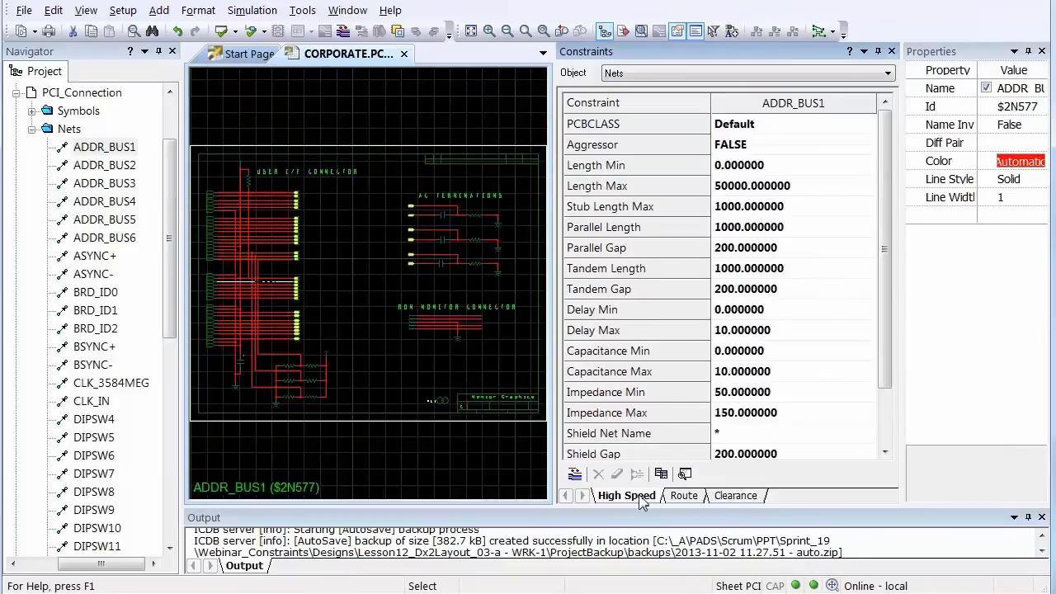
{"action": "left_click", "coordinate": [777, 169]}
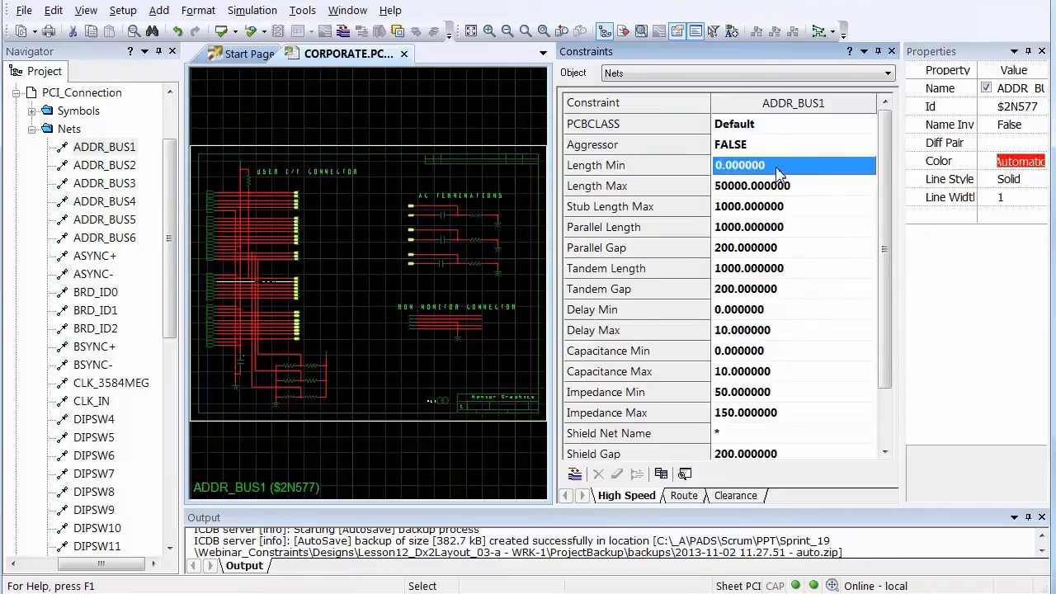
{"action": "type", "text": "1"}
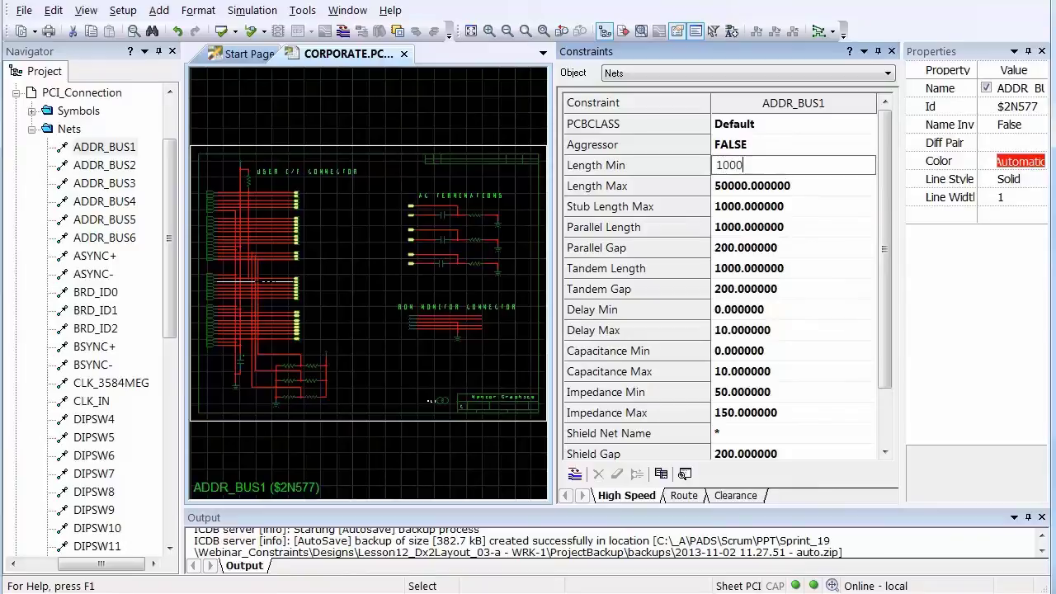
{"action": "left_click", "coordinate": [772, 189]}
{"action": "type", "text": "2"}
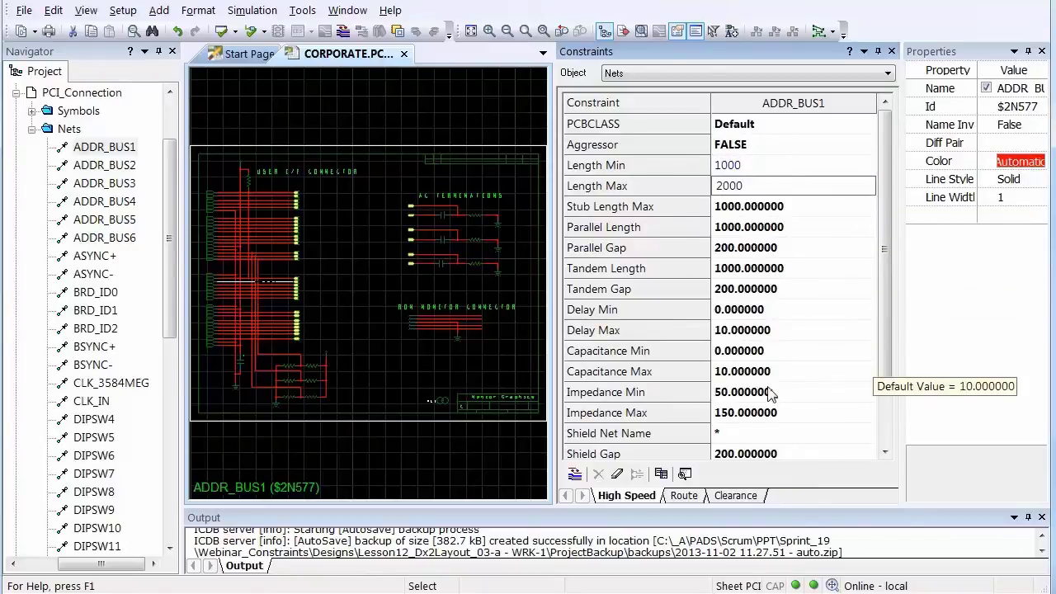
{"action": "left_click", "coordinate": [787, 412]}
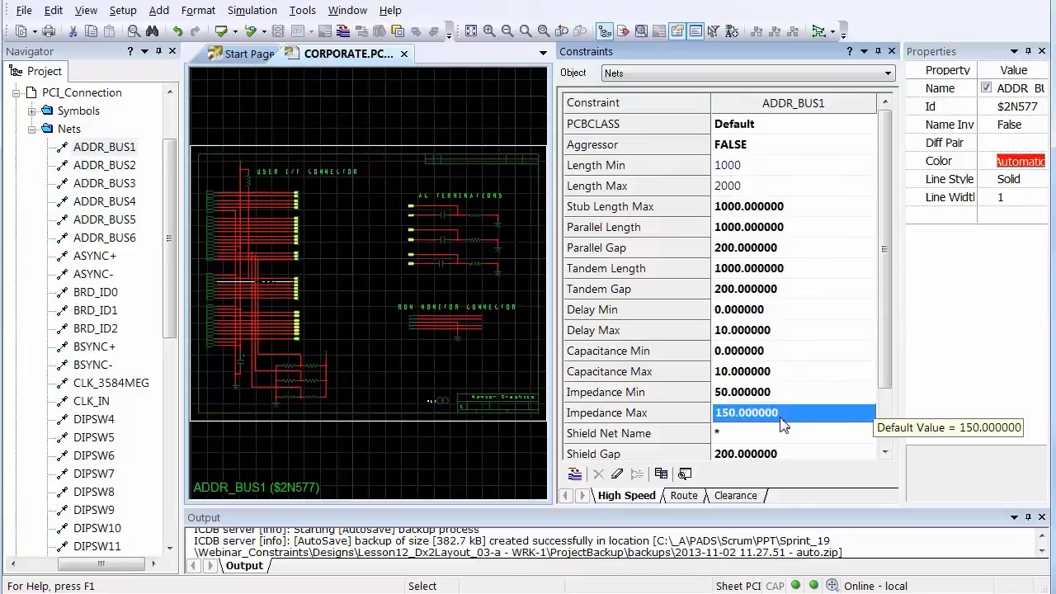
Save ADDR_BUS1's overrides as a new class and begin entering the class name ADDR_BUS
{"action": "right_click", "coordinate": [754, 108]}
{"action": "left_click", "coordinate": [793, 117]}
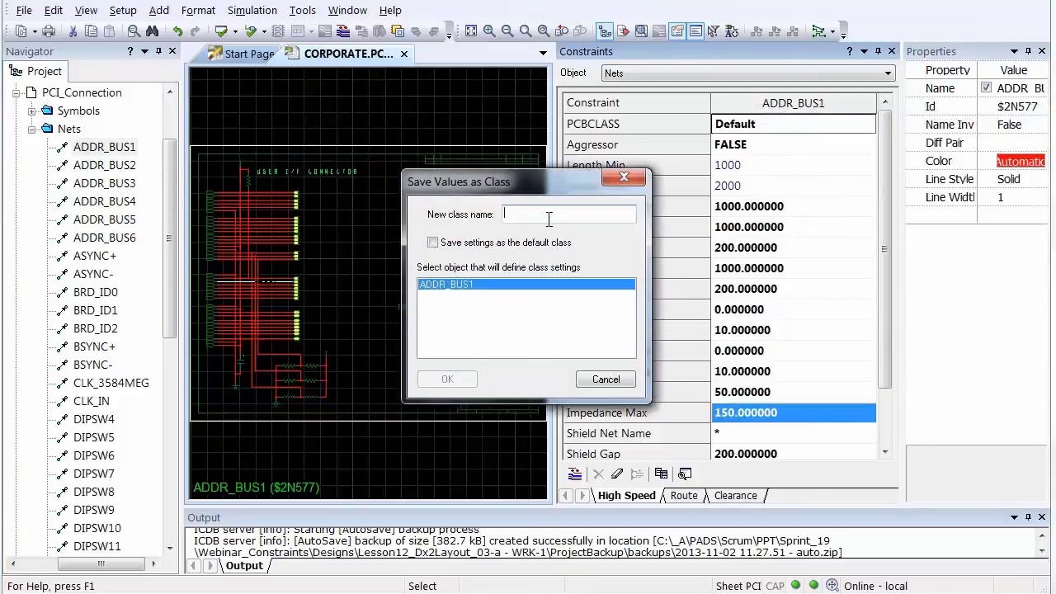
{"action": "type", "text": "ADD"}
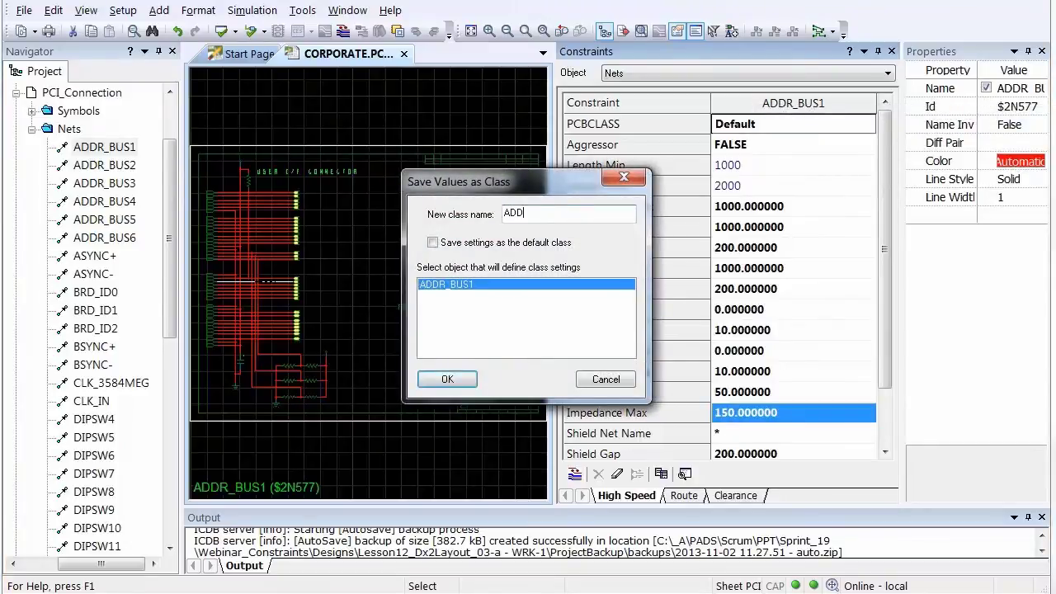
{"action": "type", "text": "R"}
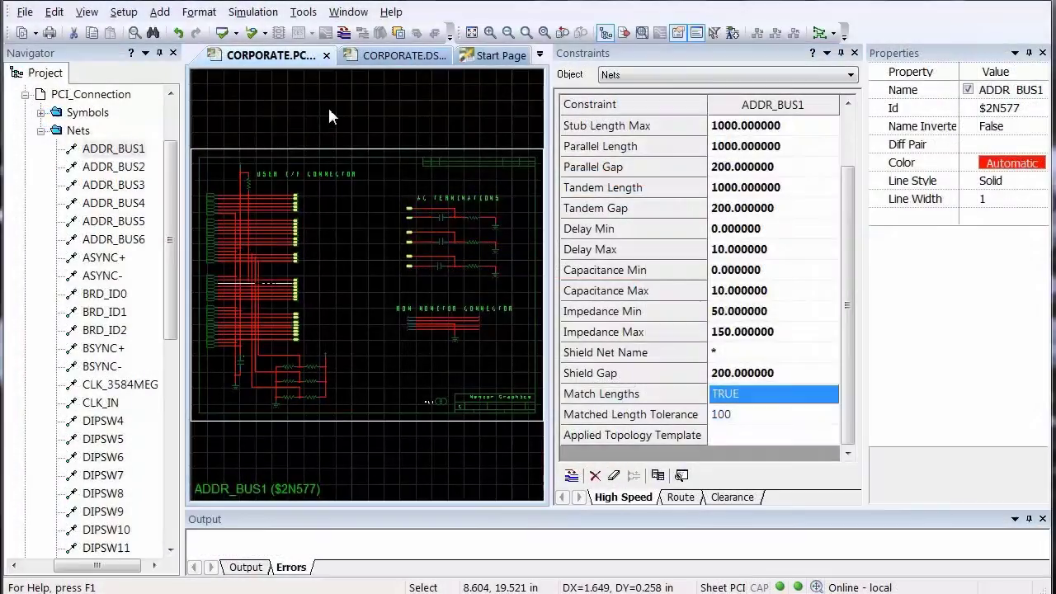
Select nets ADDR_BUS2 through ADDR_BUS6 and widen the Constraints table to show all five
{"action": "left_click", "coordinate": [328, 113]}
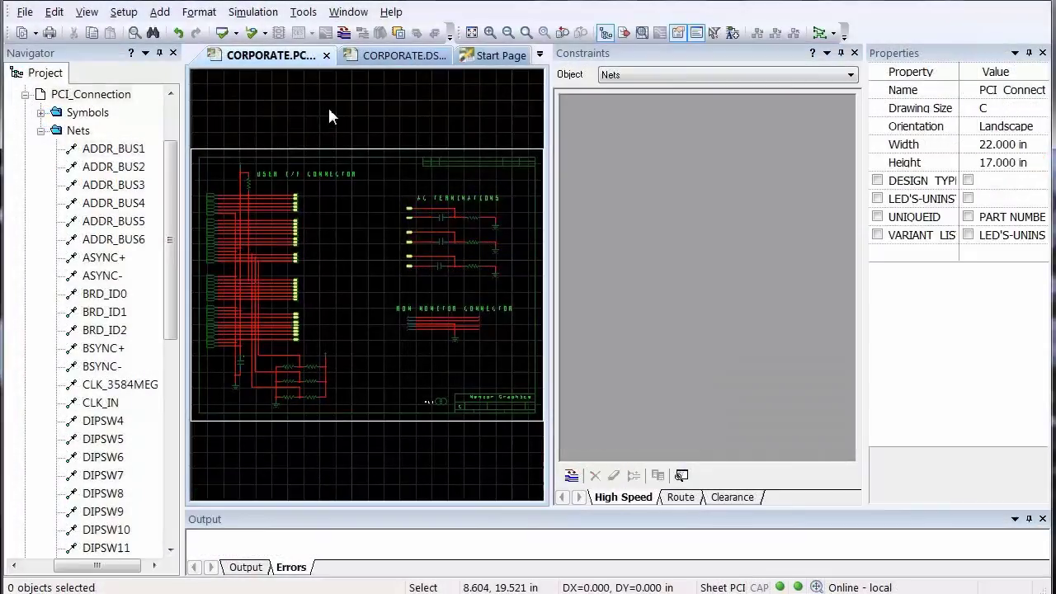
{"action": "left_click", "coordinate": [116, 167]}
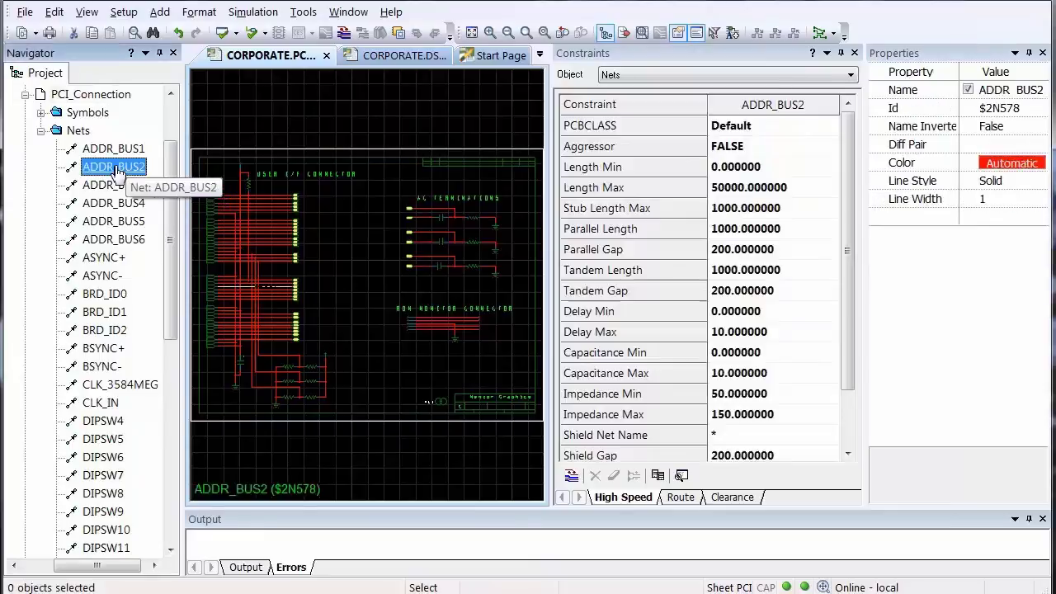
{"action": "left_click", "coordinate": [134, 239], "text": "shift"}
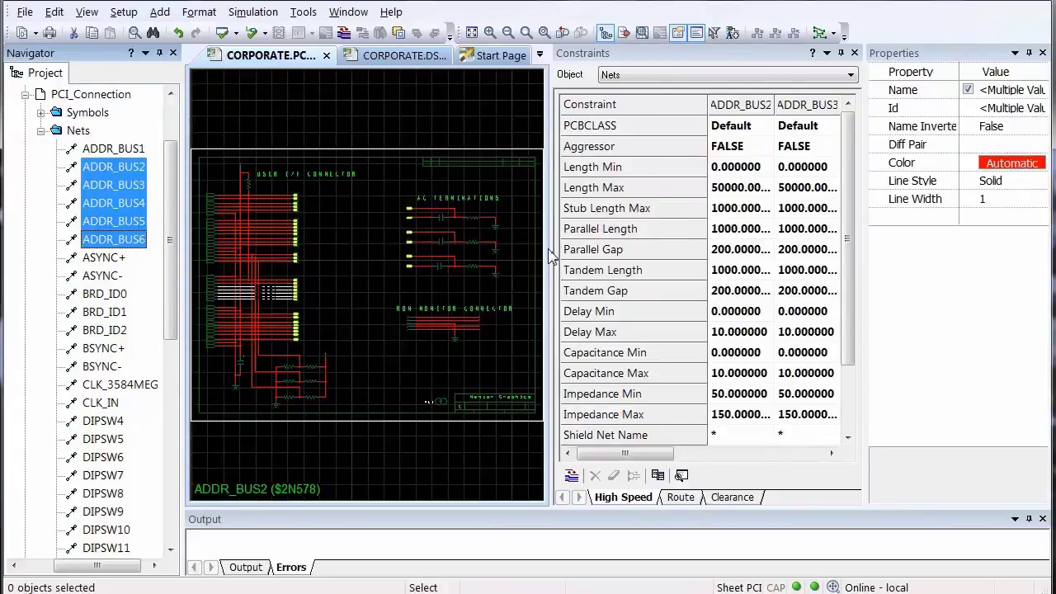
{"action": "left_click_drag", "start_coordinate": [552, 250], "coordinate": [252, 263]}
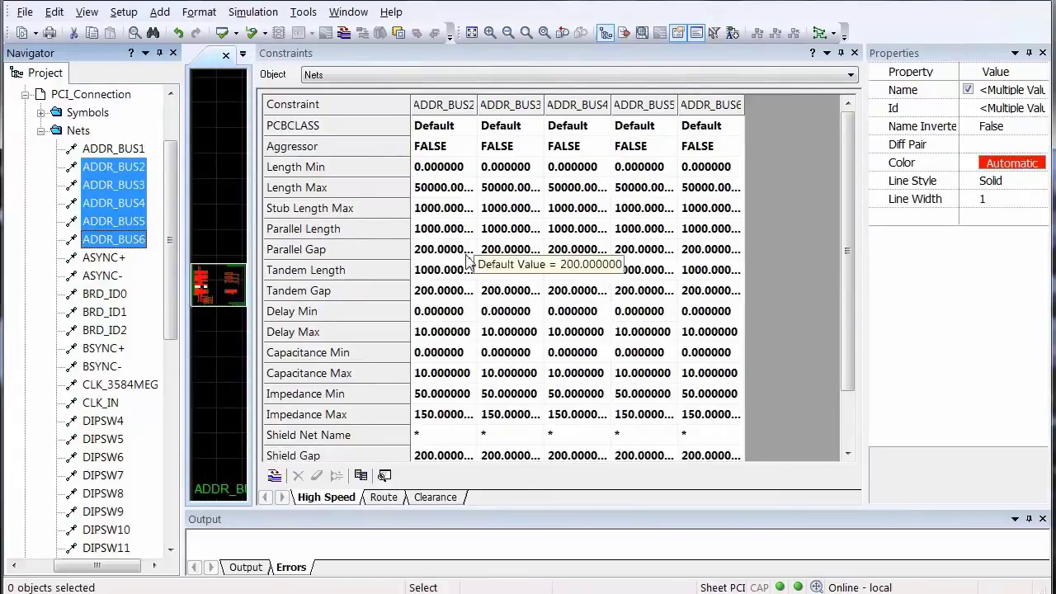
Set PCBCLASS to ADDR_BUS for ADDR_BUS2, then for ADDR_BUS3 through ADDR_BUS6 in one edit
{"action": "left_click", "coordinate": [473, 128]}
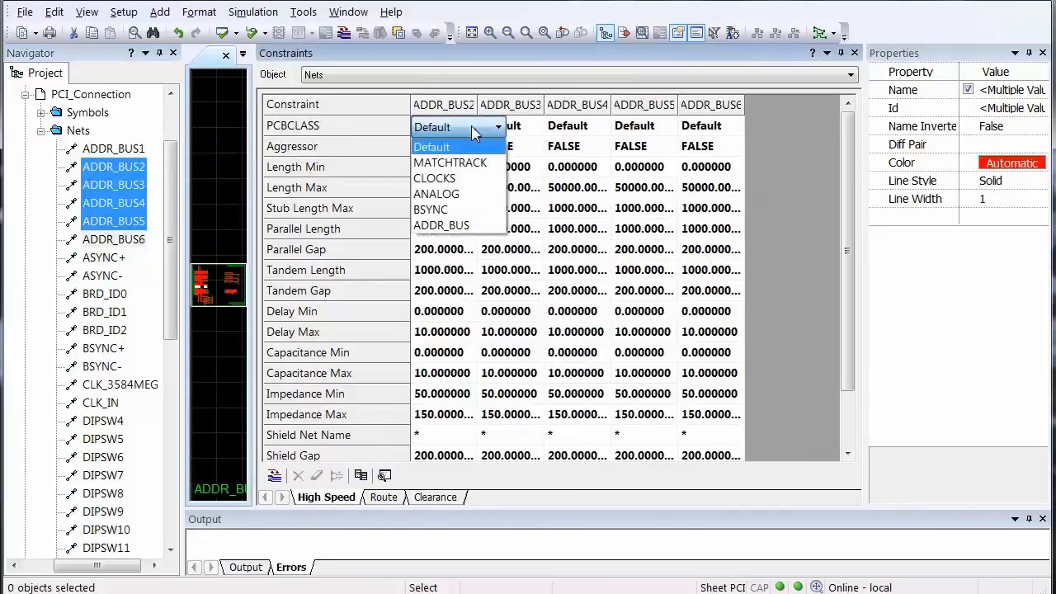
{"action": "left_click", "coordinate": [476, 232]}
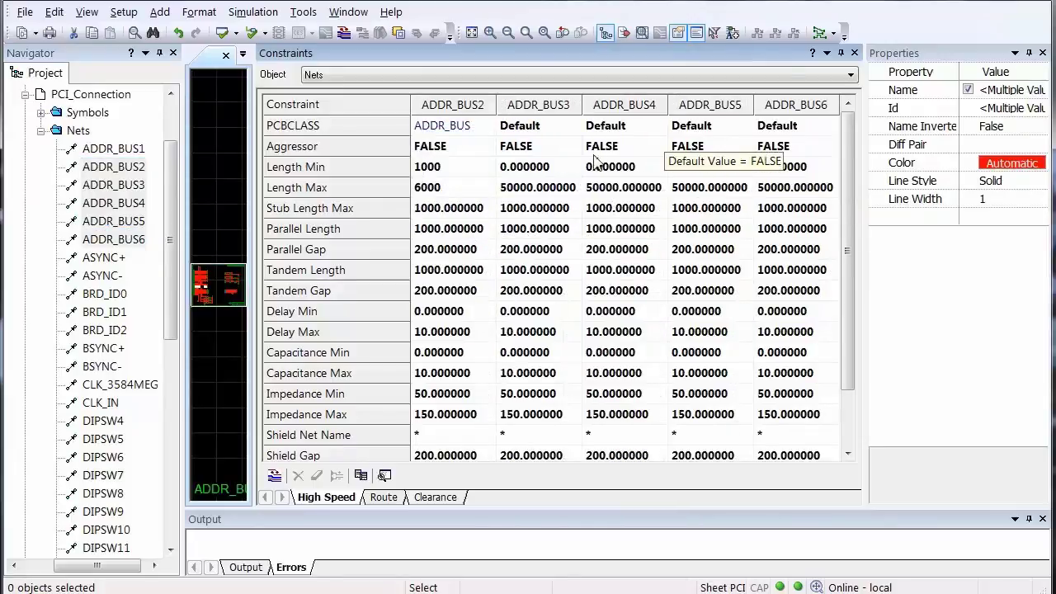
{"action": "left_click", "coordinate": [575, 129]}
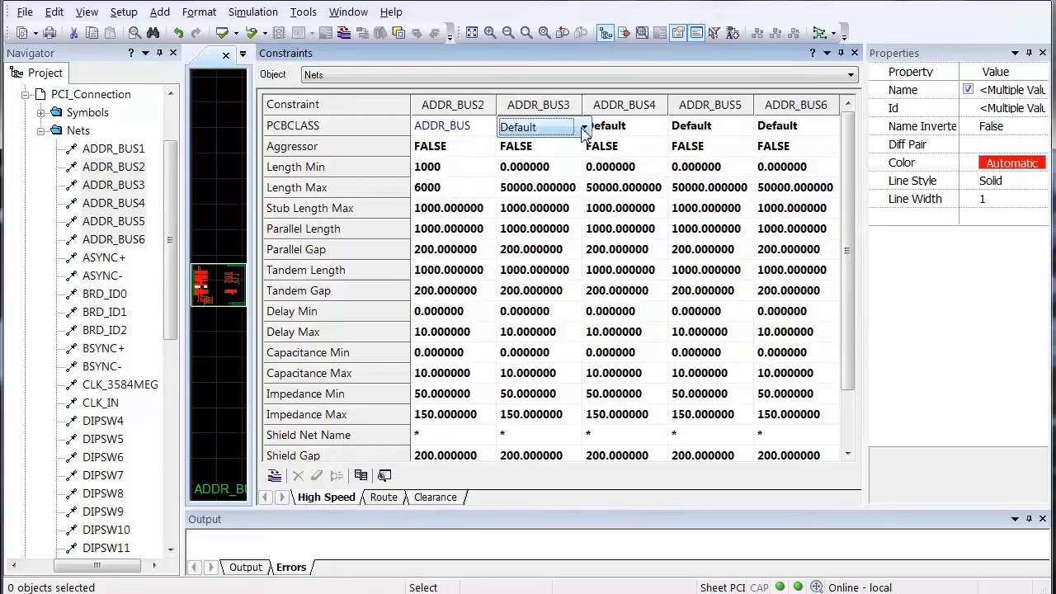
{"action": "left_click", "coordinate": [829, 132], "text": "shift"}
{"action": "left_click", "coordinate": [828, 132]}
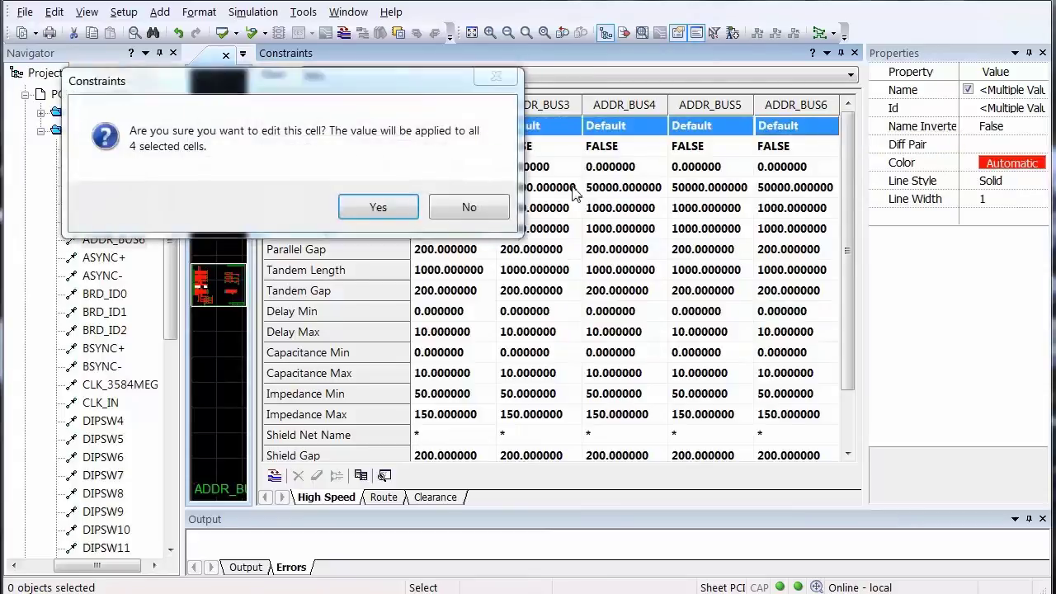
{"action": "left_click", "coordinate": [368, 211]}
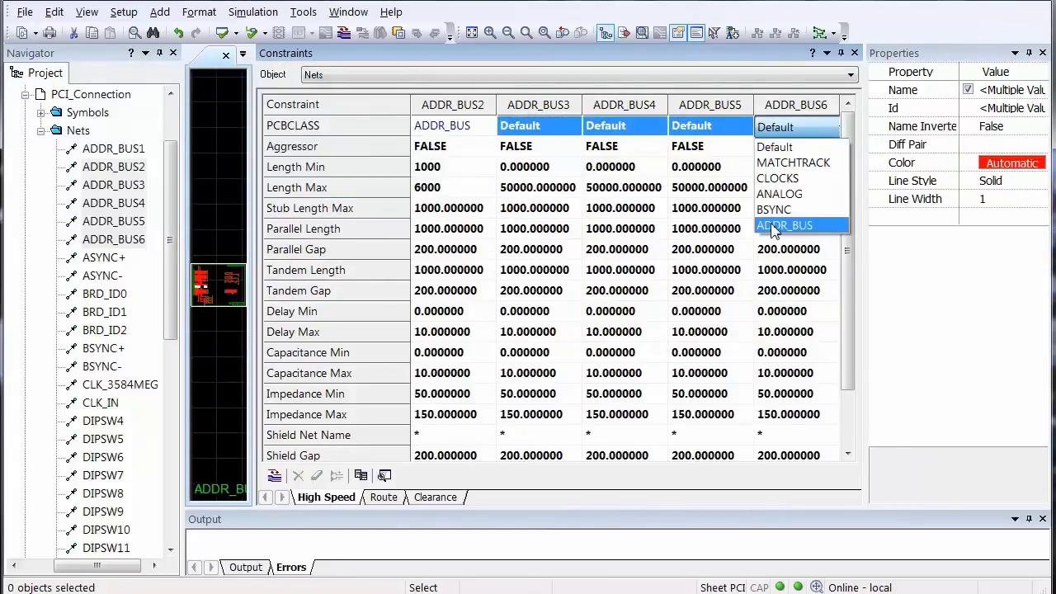
{"action": "left_click", "coordinate": [784, 226]}
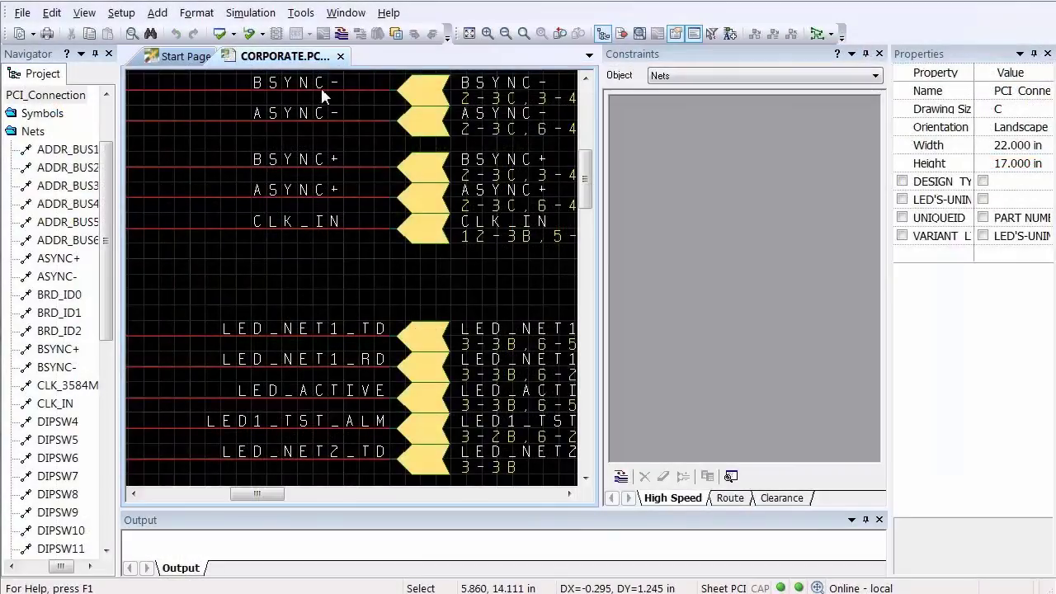
Select the BSYNC- and BSYNC+ nets together on the schematic
{"action": "left_click", "coordinate": [320, 85]}
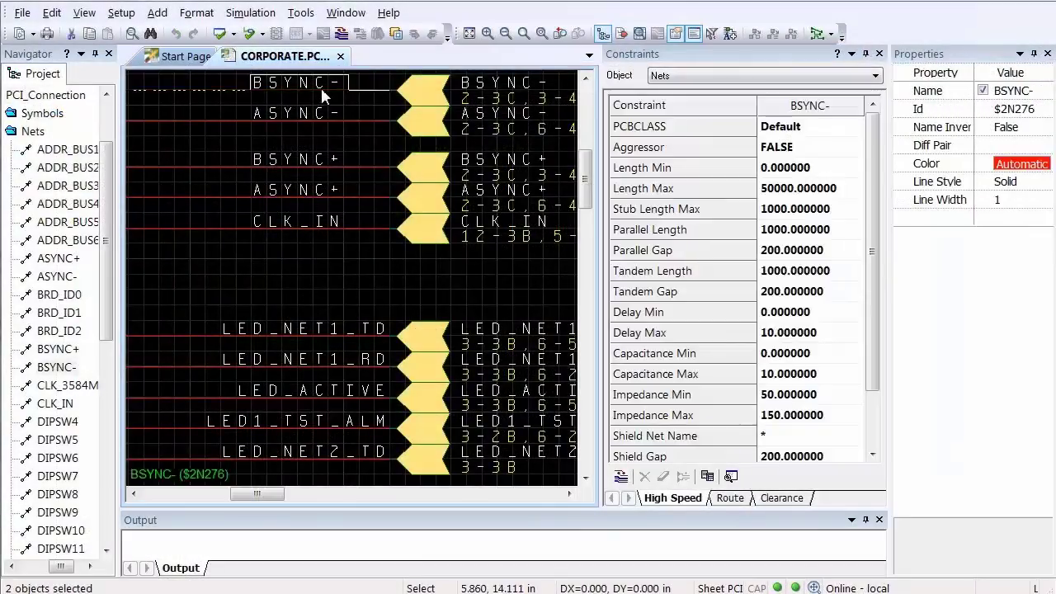
{"action": "left_click", "coordinate": [315, 164], "text": "ctrl"}
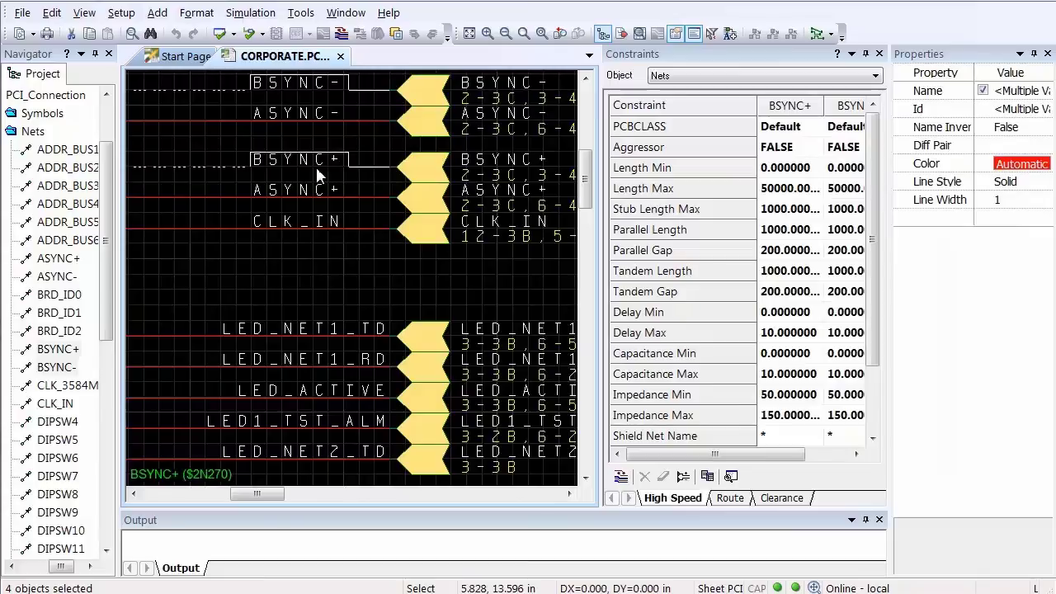
Pair BSYNC+ and BSYNC- with trace width 10, gap 5 and Length Max 9000, then review each net
{"action": "left_click", "coordinate": [682, 477]}
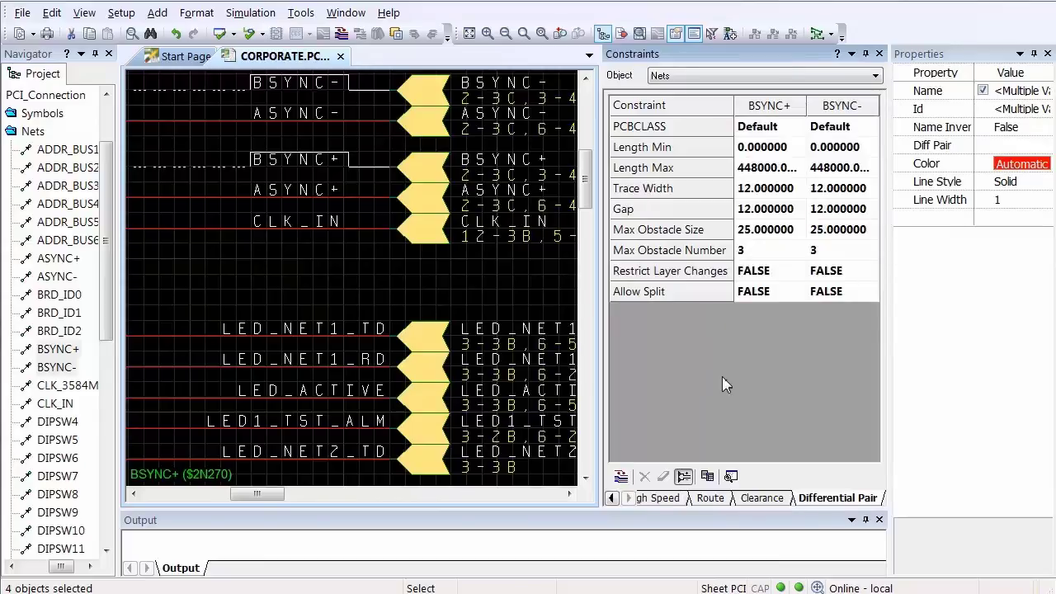
{"action": "left_click", "coordinate": [766, 189]}
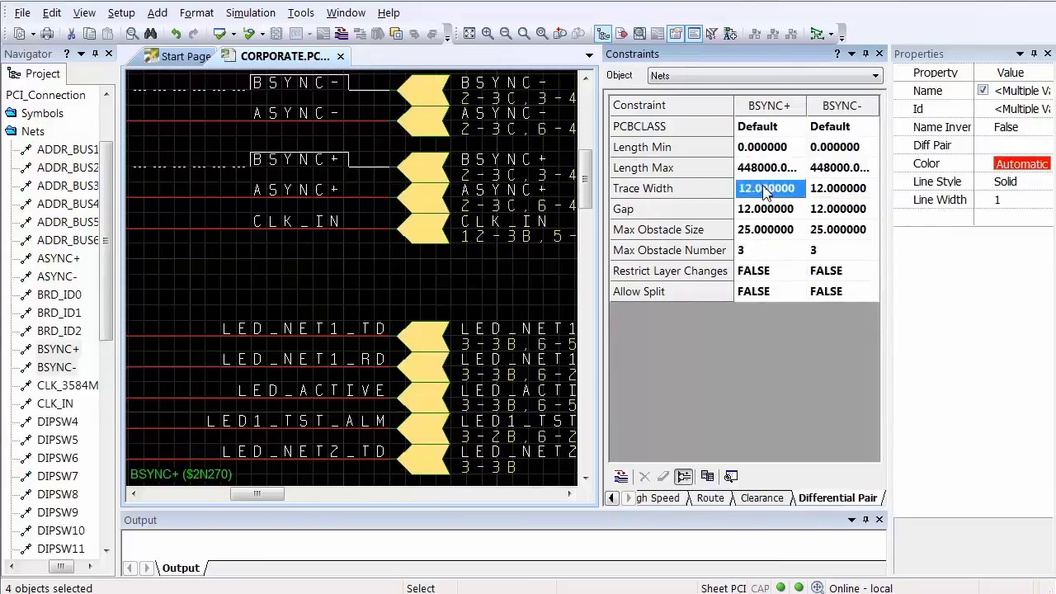
{"action": "type", "text": "10"}
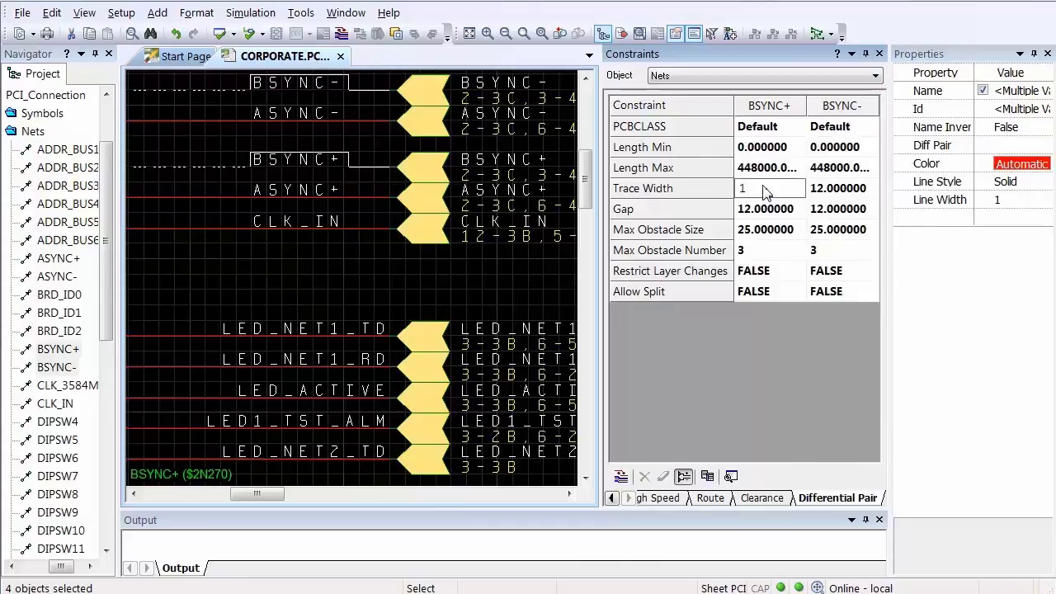
{"action": "left_click", "coordinate": [780, 210]}
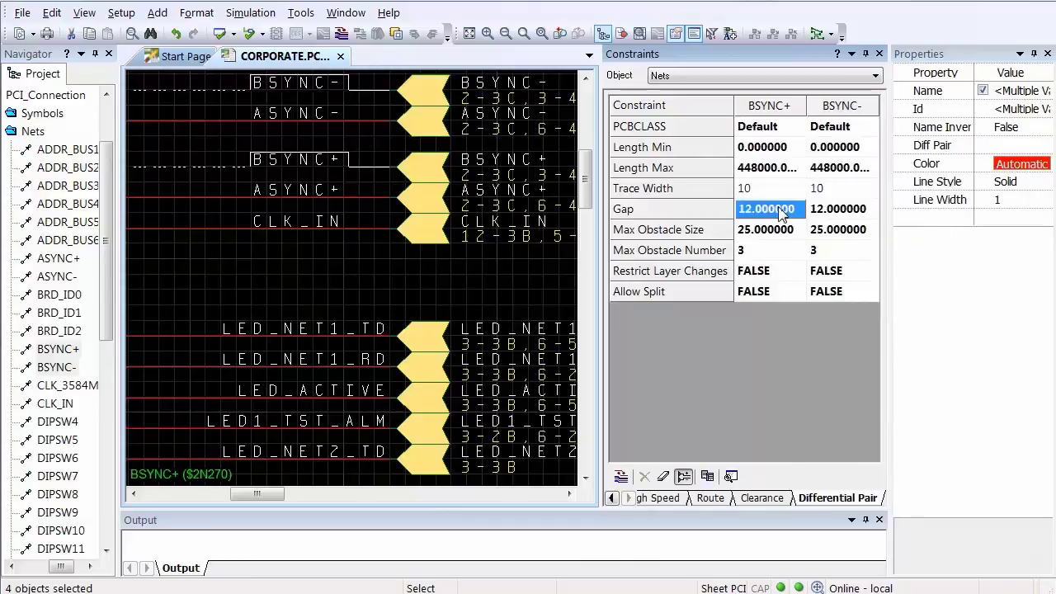
{"action": "type", "text": "5"}
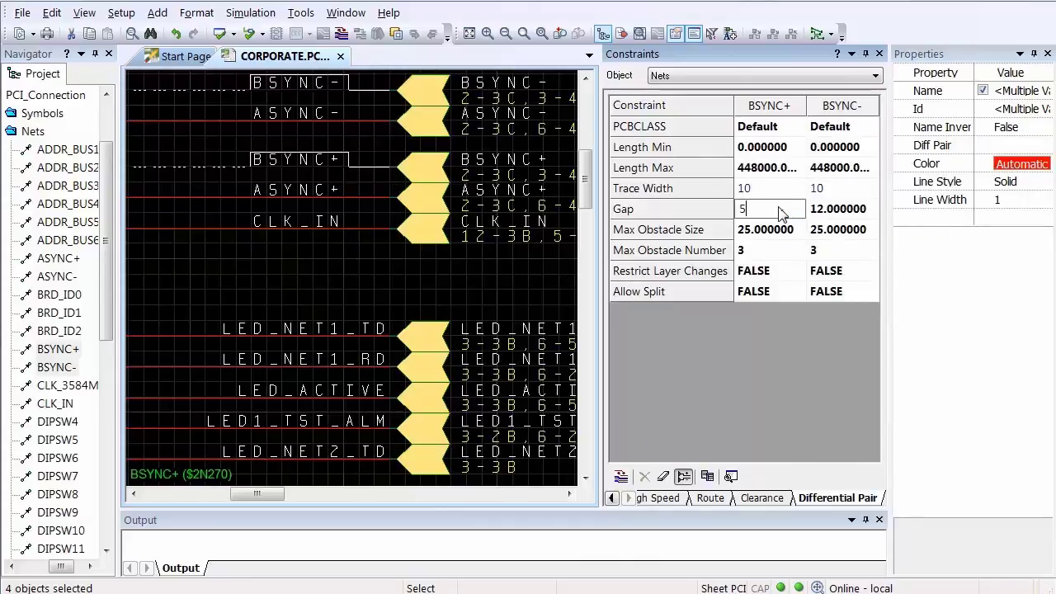
{"action": "left_click", "coordinate": [767, 169]}
{"action": "type", "text": "9000"}
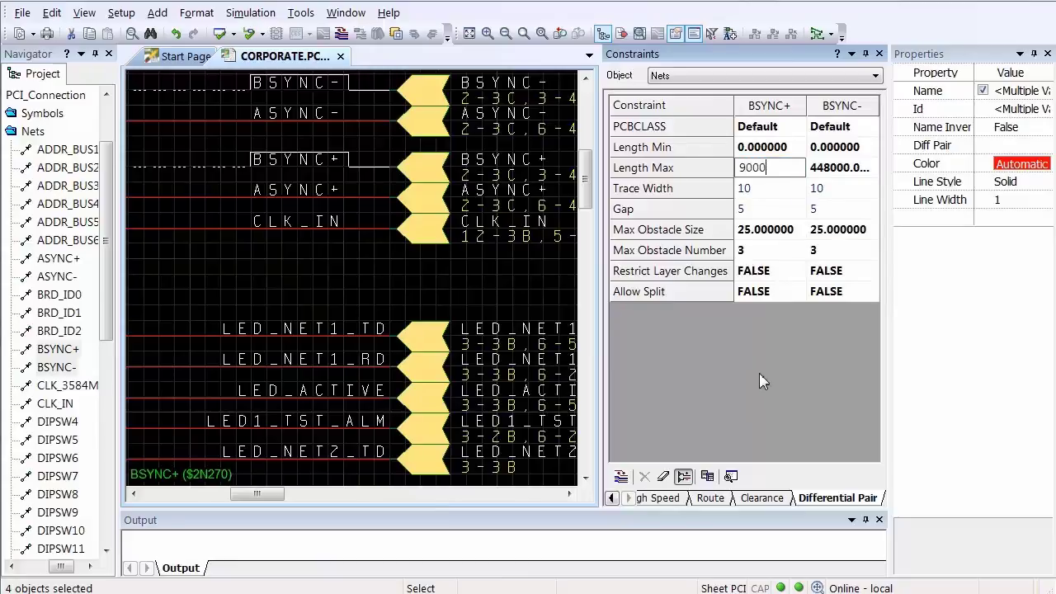
{"action": "left_click", "coordinate": [812, 272]}
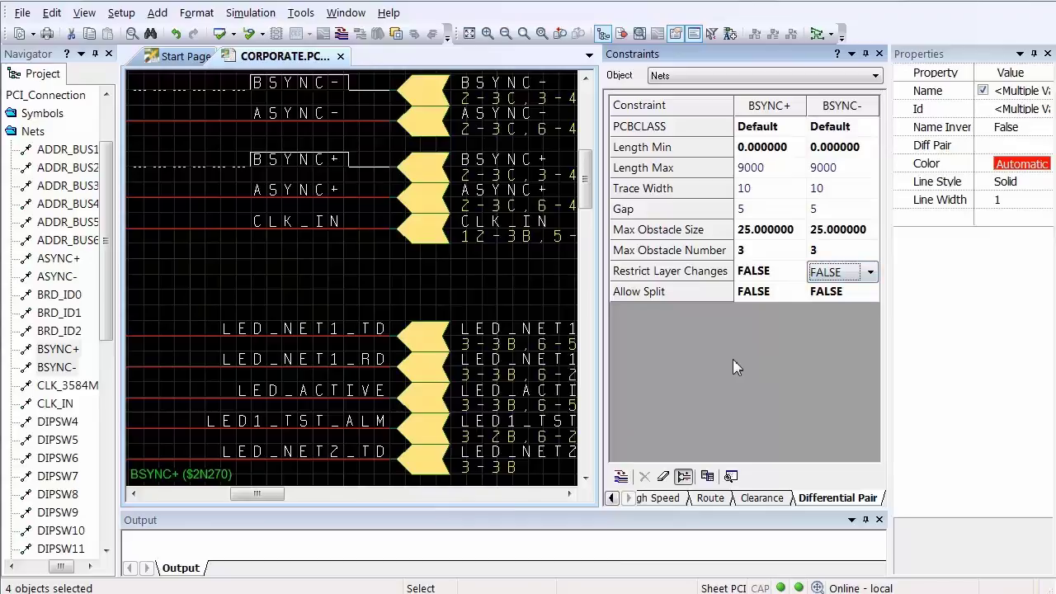
{"action": "left_click", "coordinate": [59, 349]}
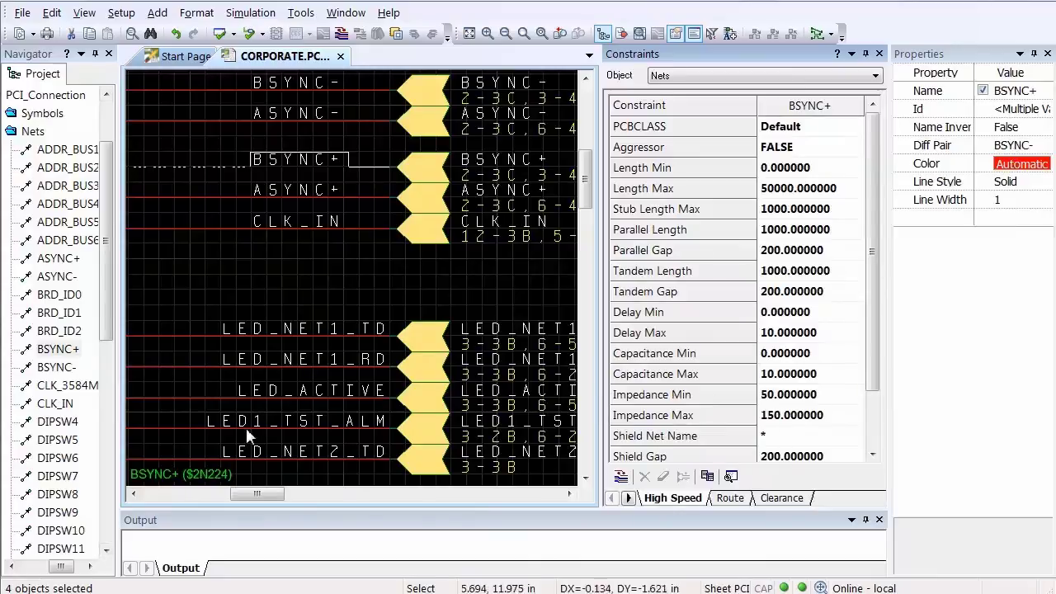
{"action": "left_click", "coordinate": [56, 367]}
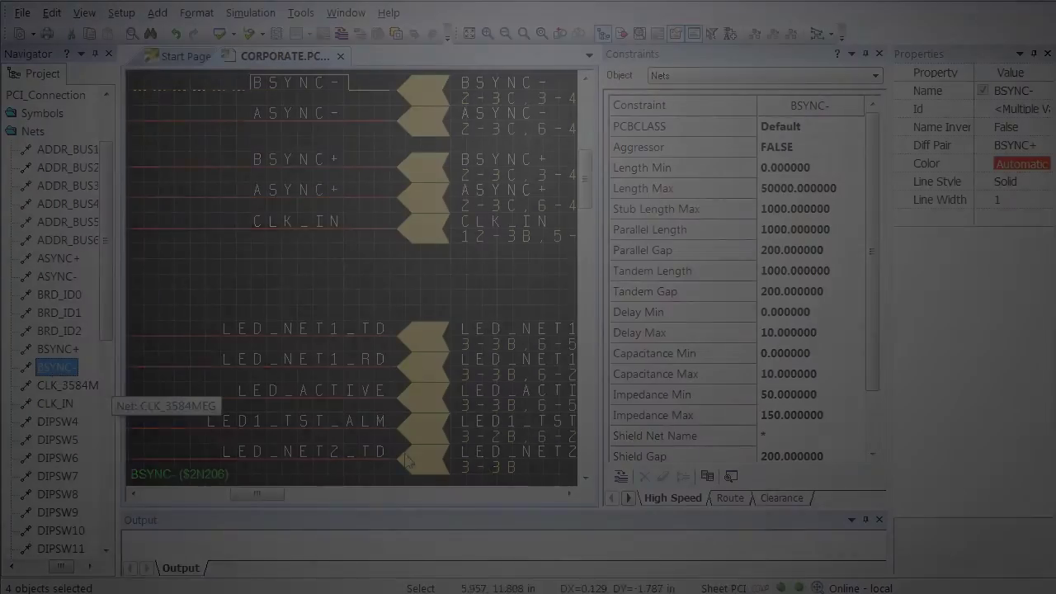